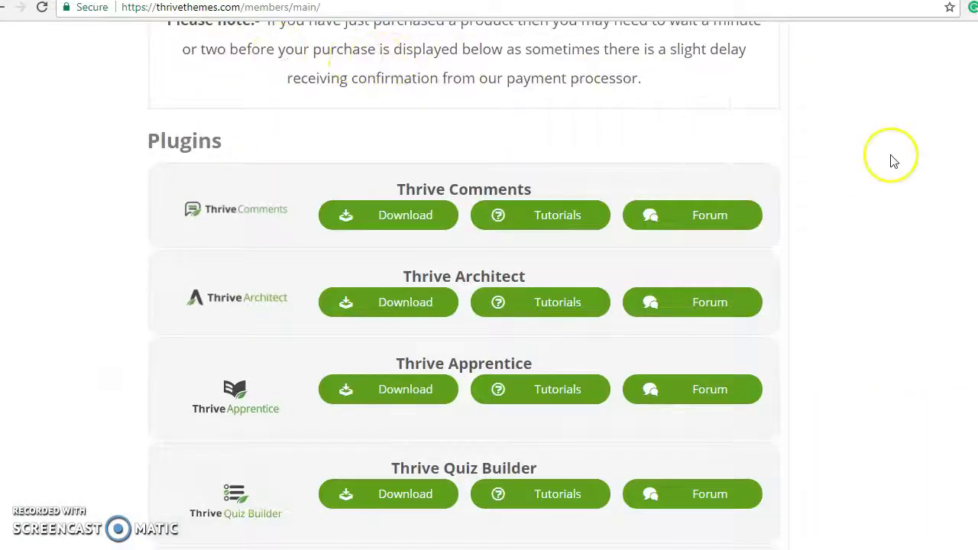
Scroll through the Member Dashboard page, briefly highlighting its heading.
scroll(887, 159, up, 10)
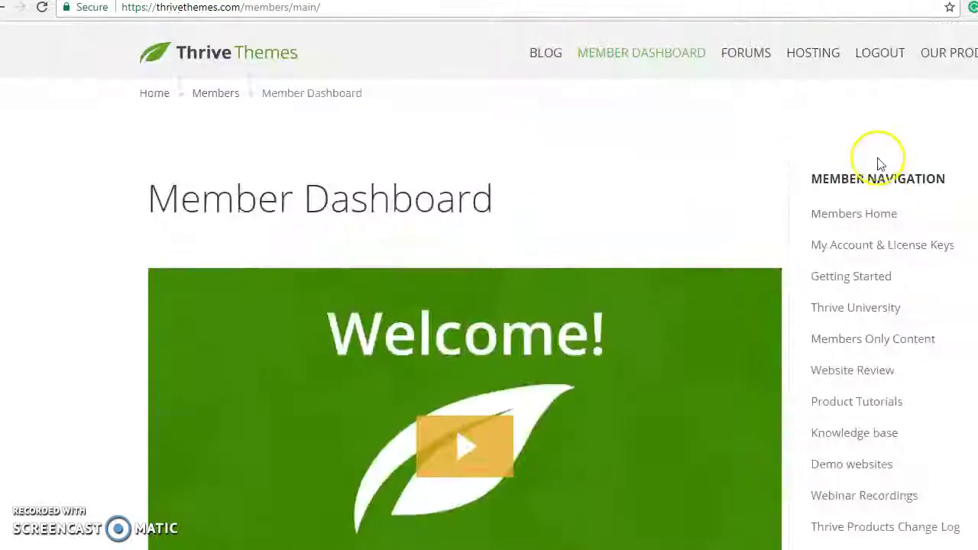
drag(145, 197, 533, 196)
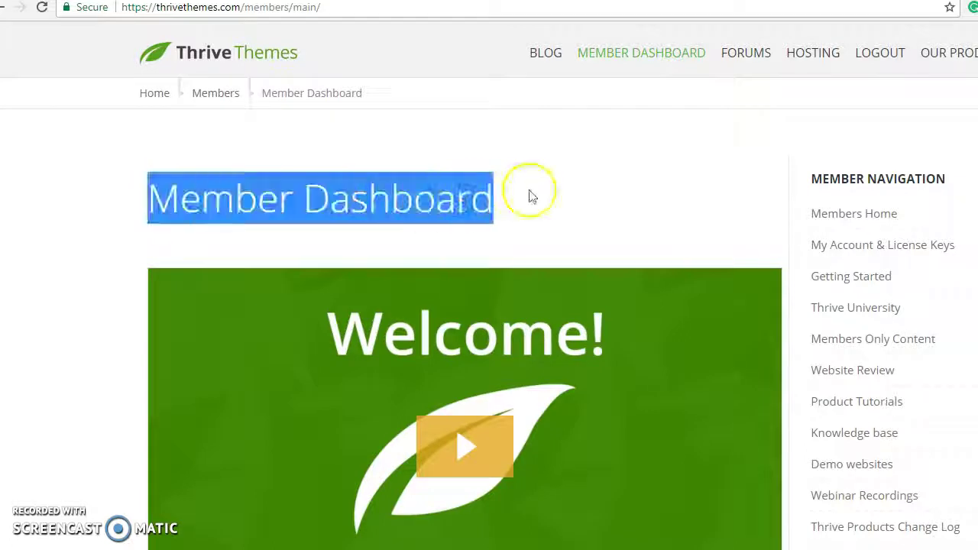
click(533, 196)
scroll(527, 206, down, 5)
scroll(262, 345, down, 6)
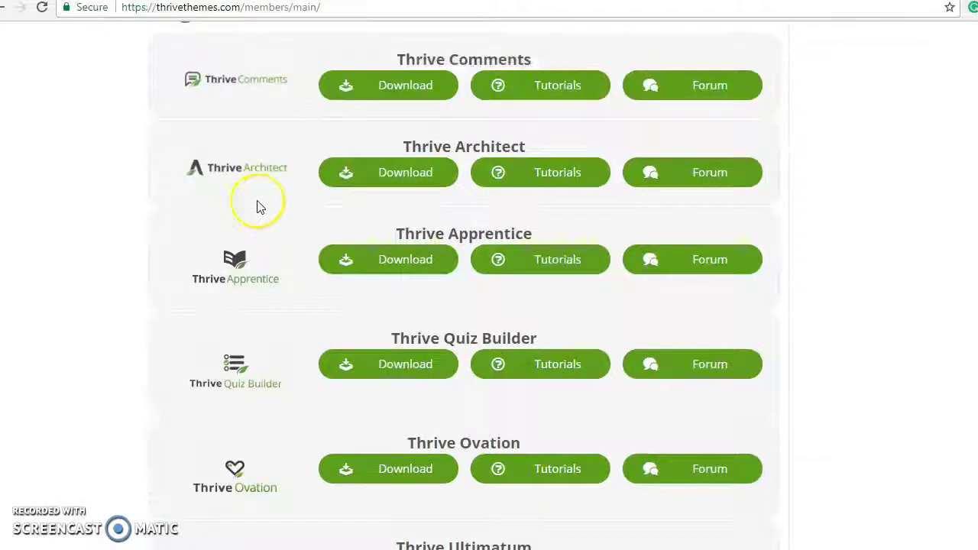
scroll(258, 207, up, 3)
scroll(229, 298, down, 3)
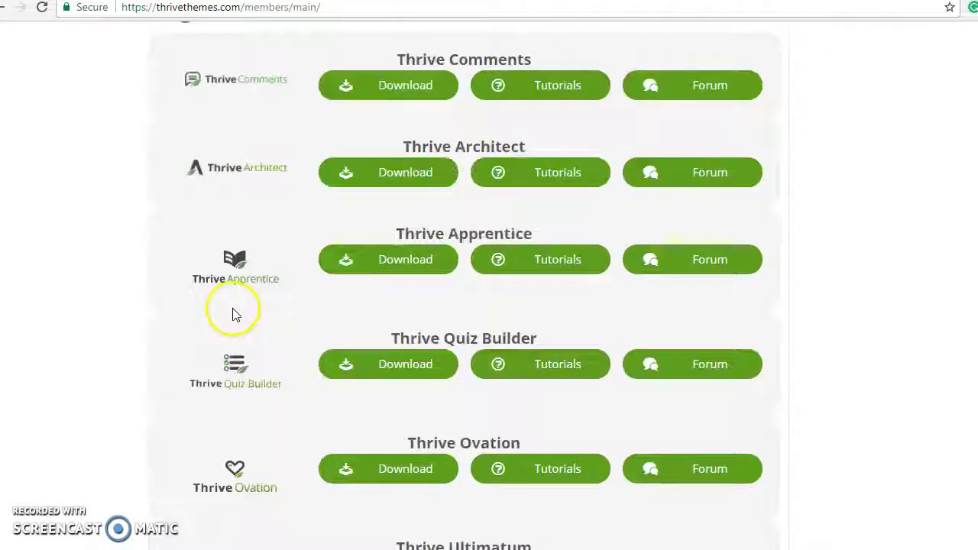
scroll(235, 312, down, 4)
scroll(245, 356, down, 2)
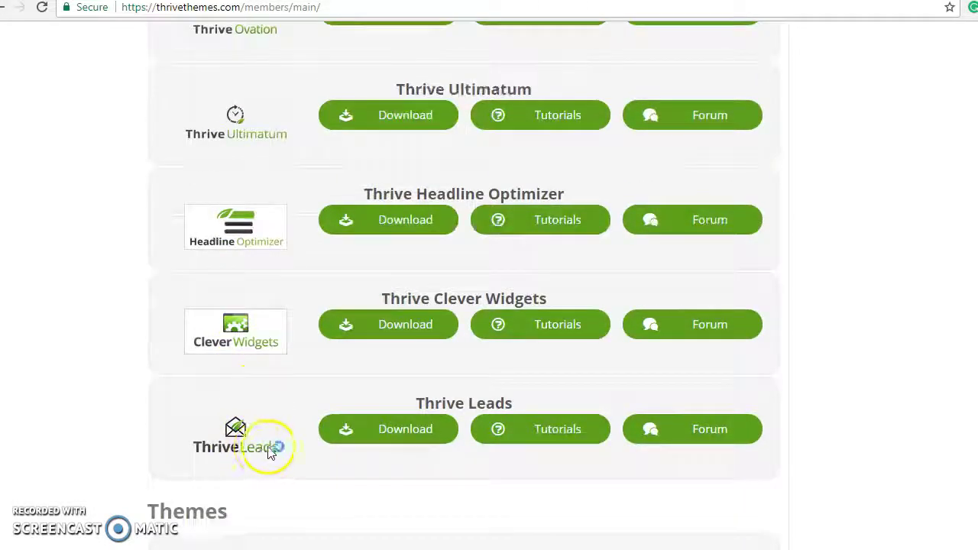
scroll(275, 428, up, 1)
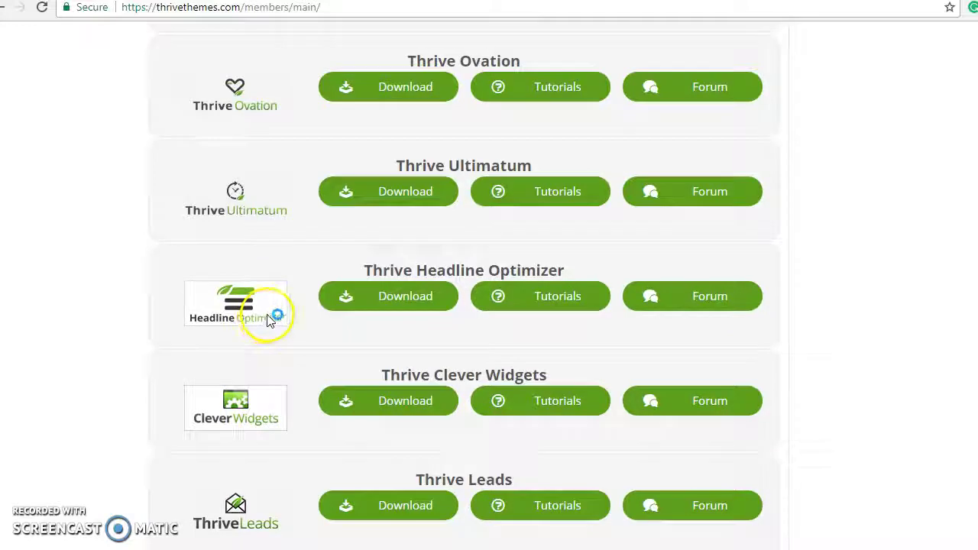
scroll(269, 321, up, 2)
scroll(269, 321, up, 4)
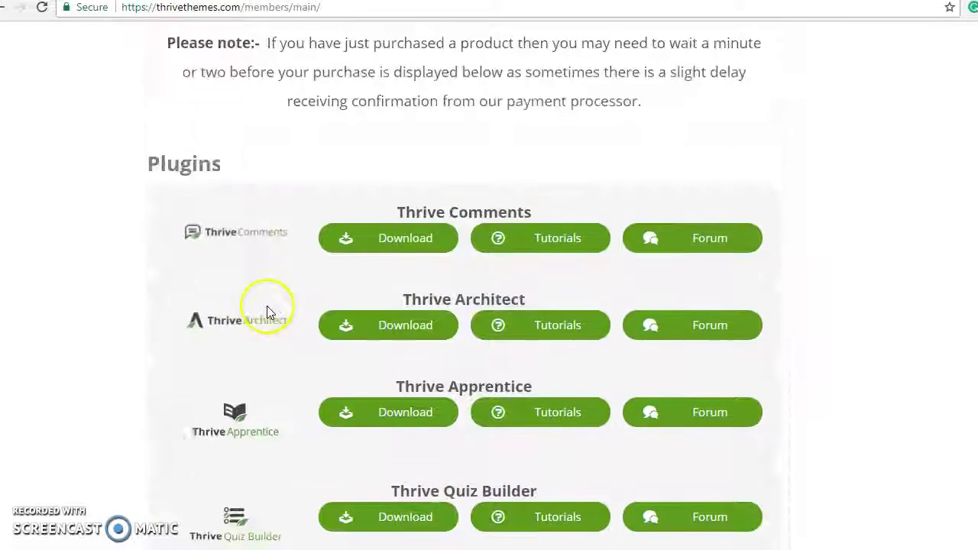
scroll(185, 223, down, 7)
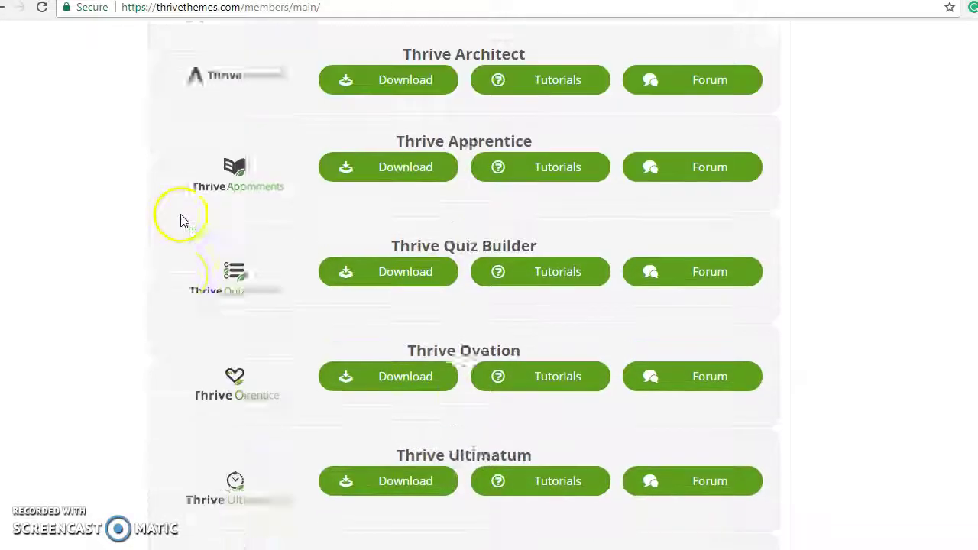
Return from the Edit Page tab to the Thrive Architect Template Setup panel.
scroll(176, 223, down, 5)
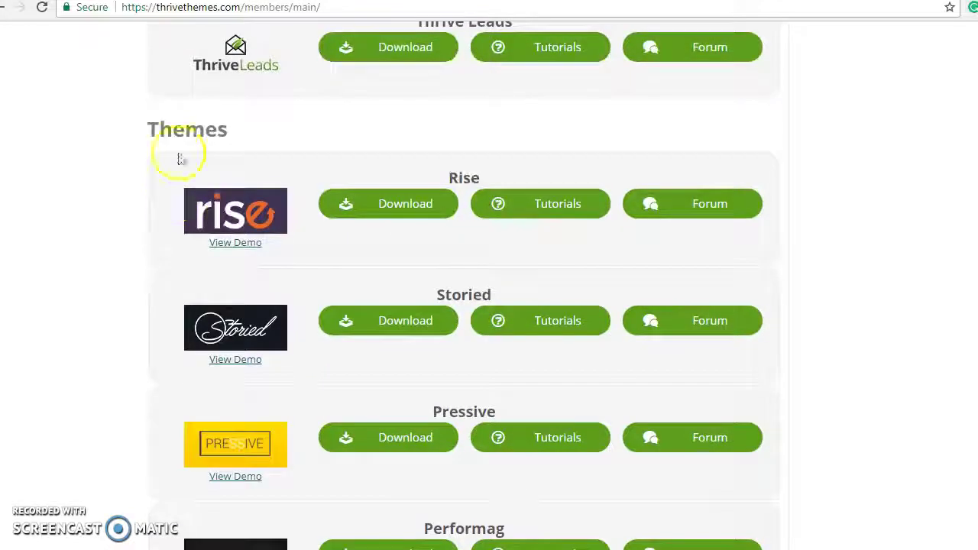
scroll(186, 142, down, 2)
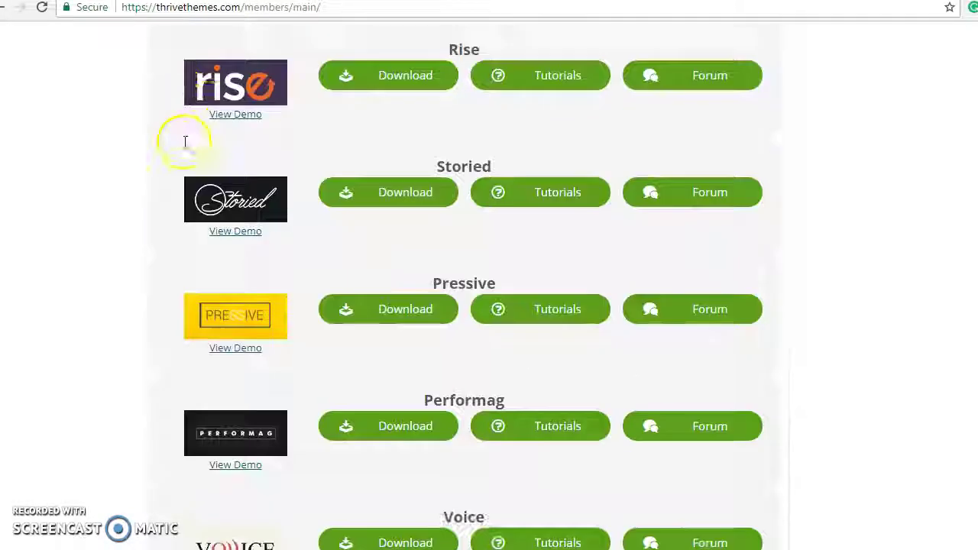
scroll(234, 265, down, 5)
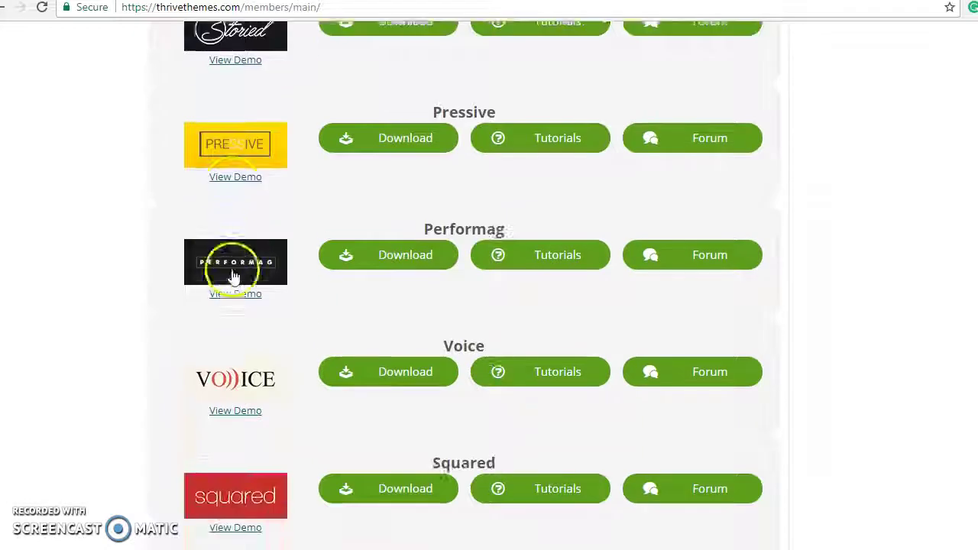
scroll(237, 321, down, 4)
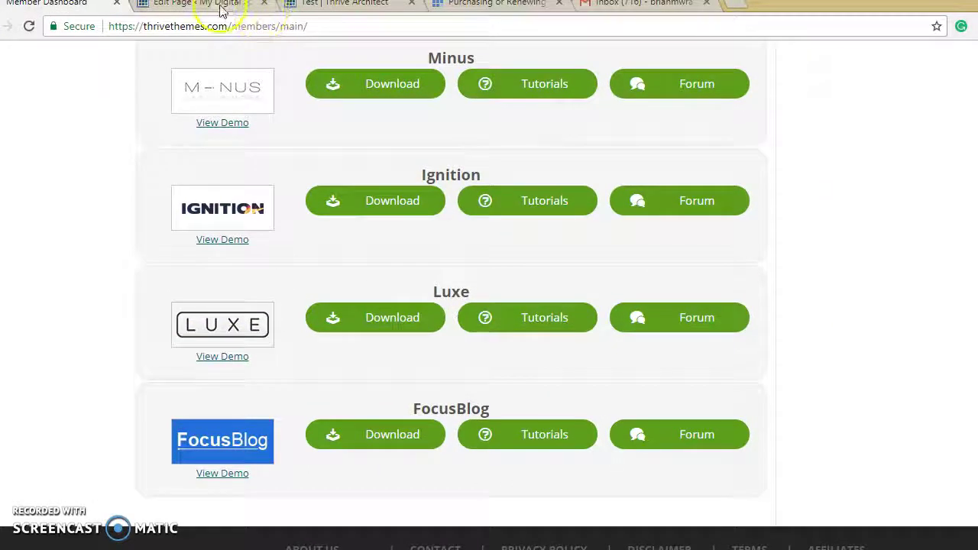
click(221, 7)
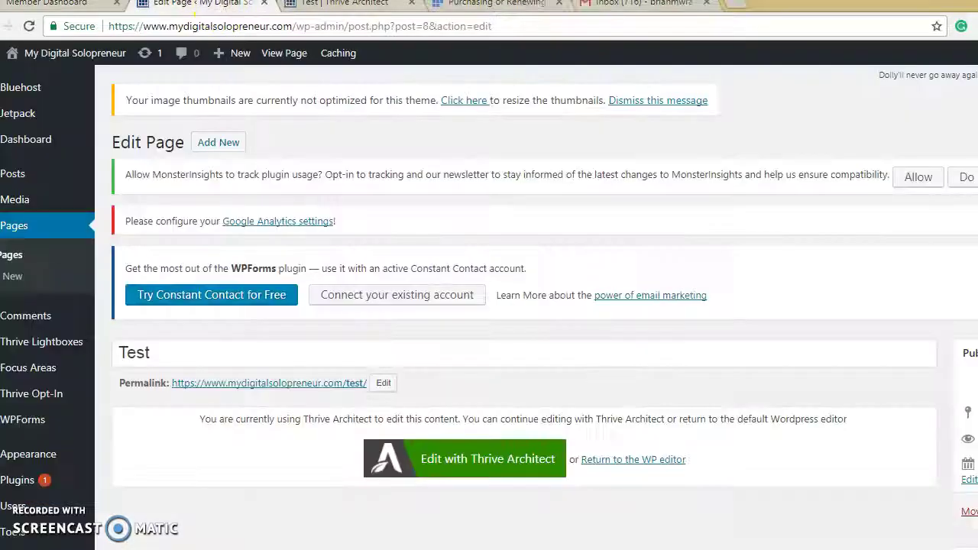
click(329, 9)
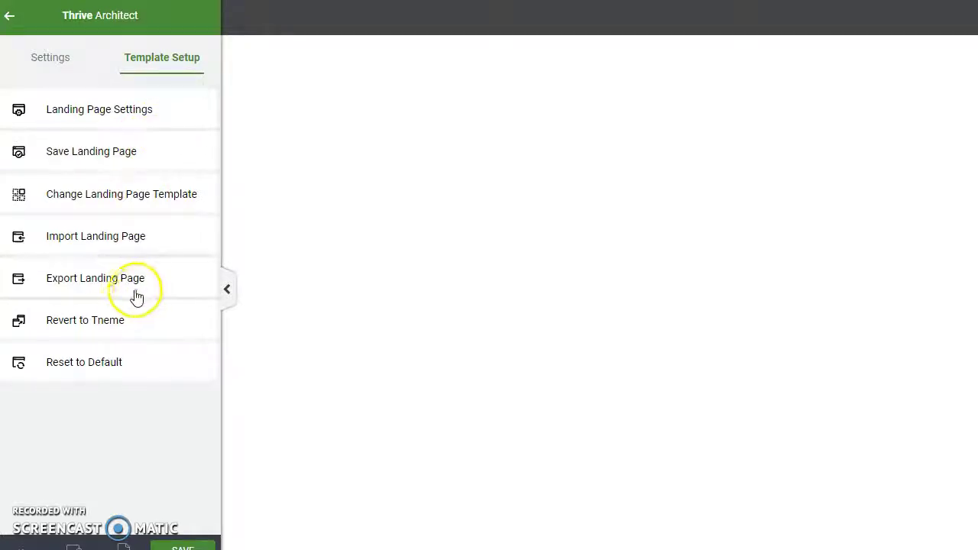
Open the Choose Landing Page Template dialog.
click(108, 197)
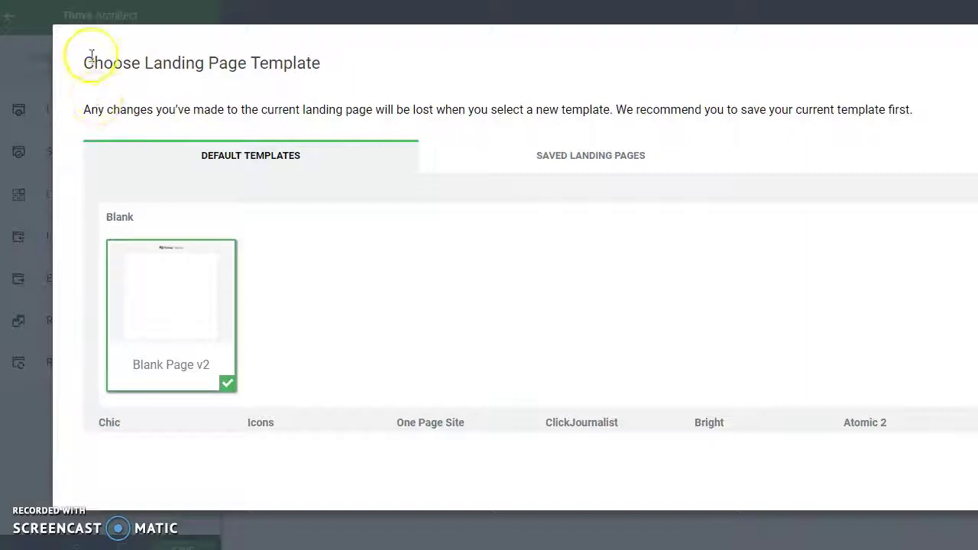
drag(80, 61, 297, 61)
click(334, 69)
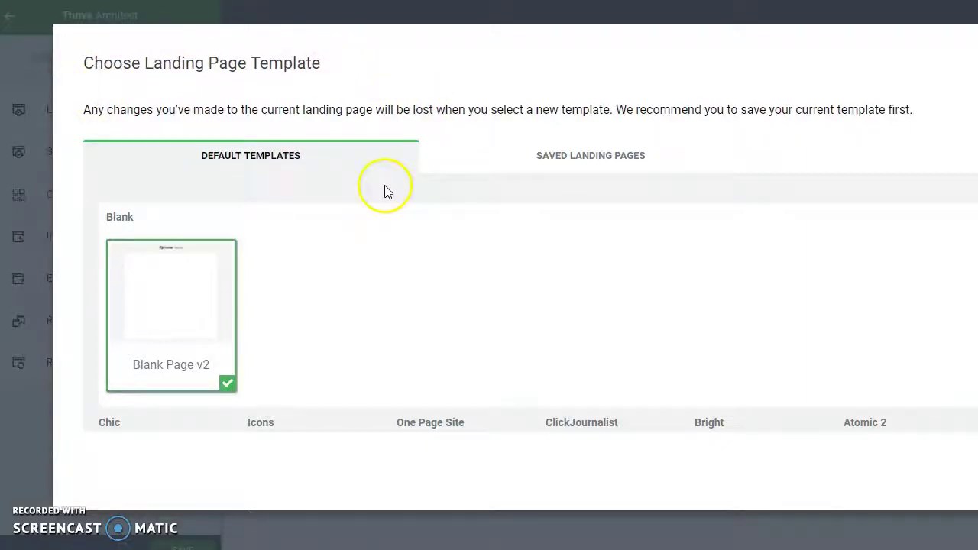
Browse the Default Templates grid past sets like Copy 2.0, Video Course, KnowHow and Review.
scroll(379, 201, down, 2)
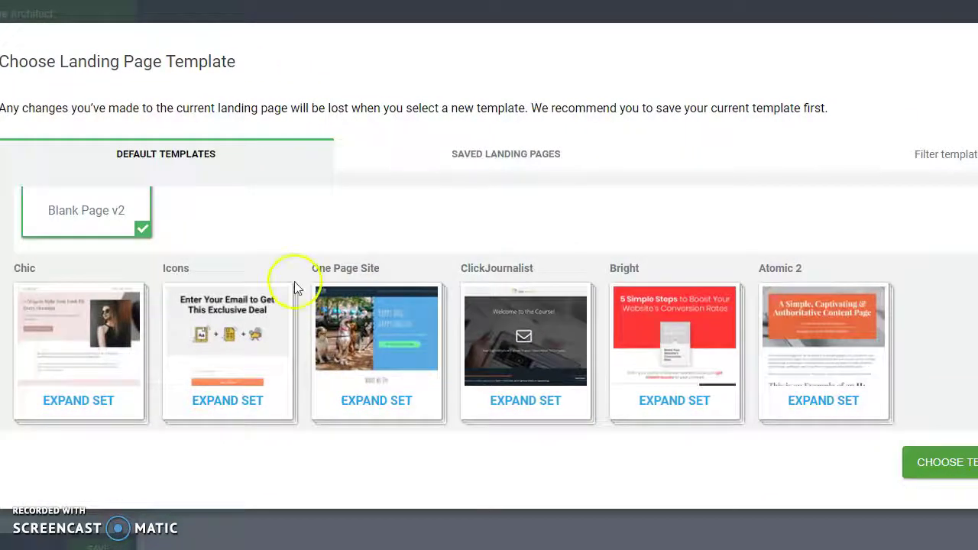
scroll(328, 253, down, 2)
scroll(339, 255, up, 2)
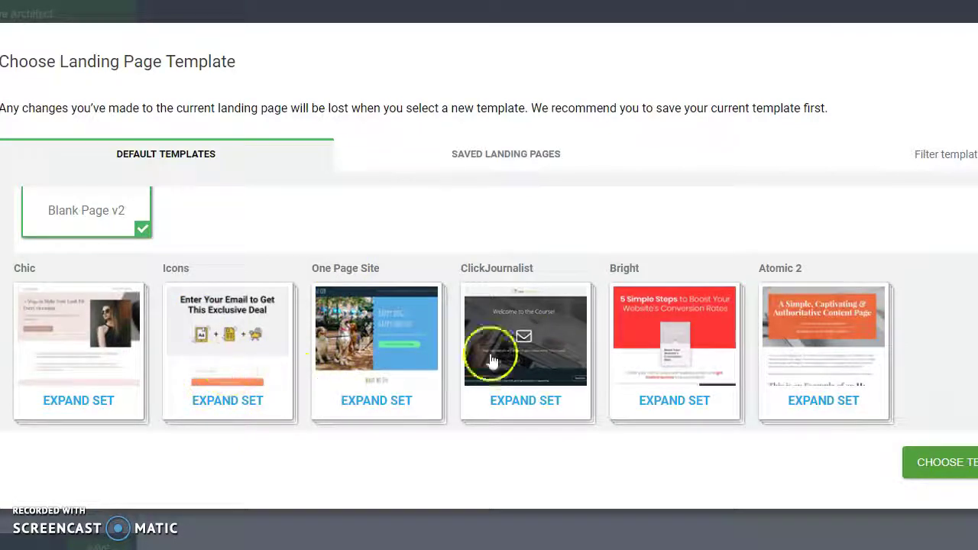
scroll(520, 348, down, 1)
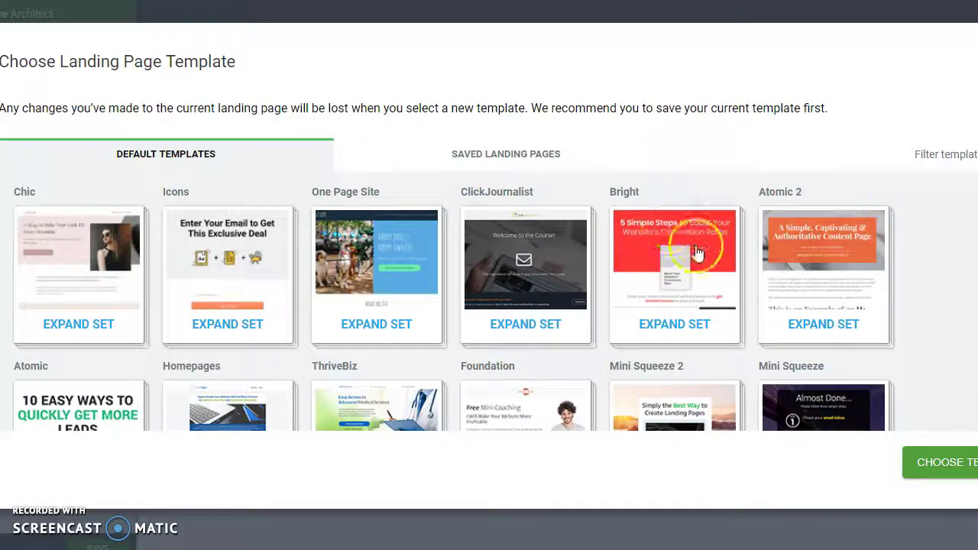
scroll(673, 256, down, 2)
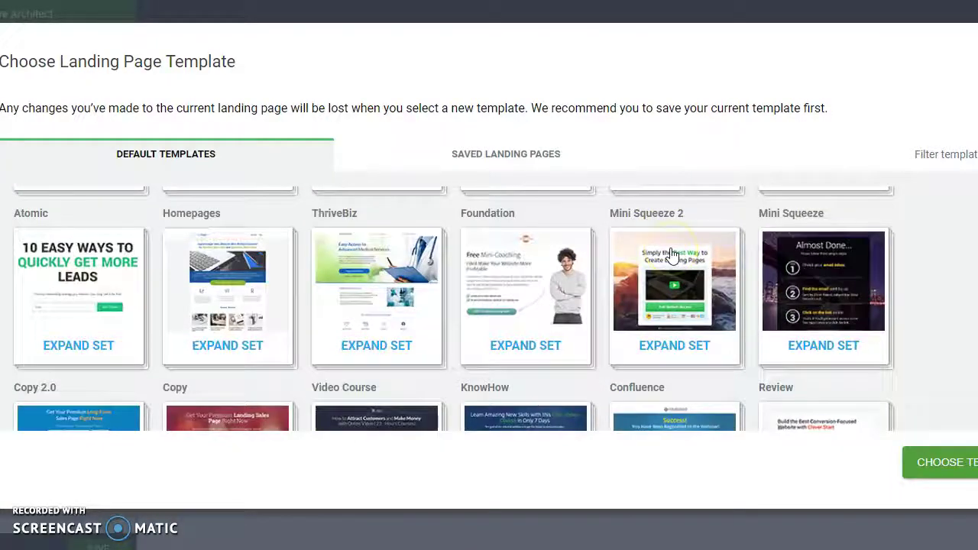
scroll(671, 256, down, 2)
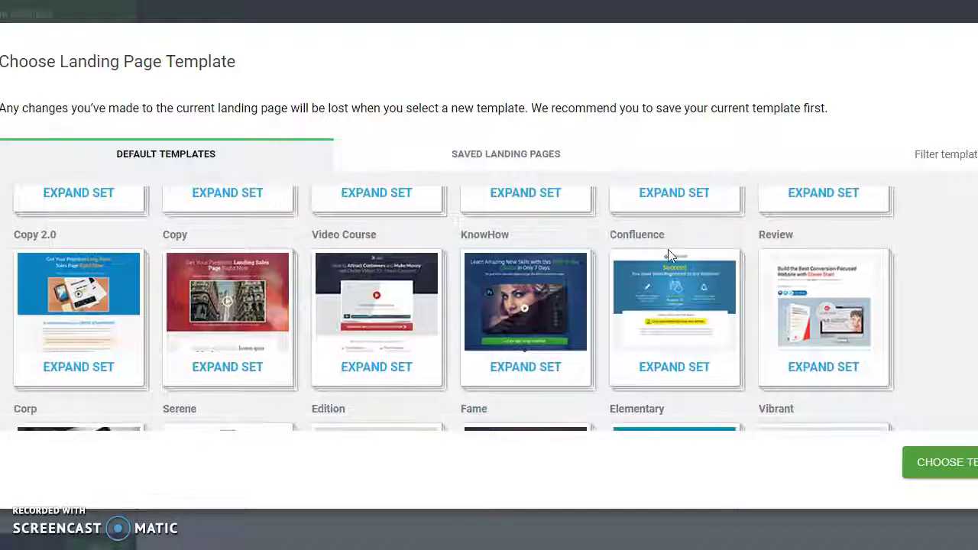
scroll(312, 309, down, 5)
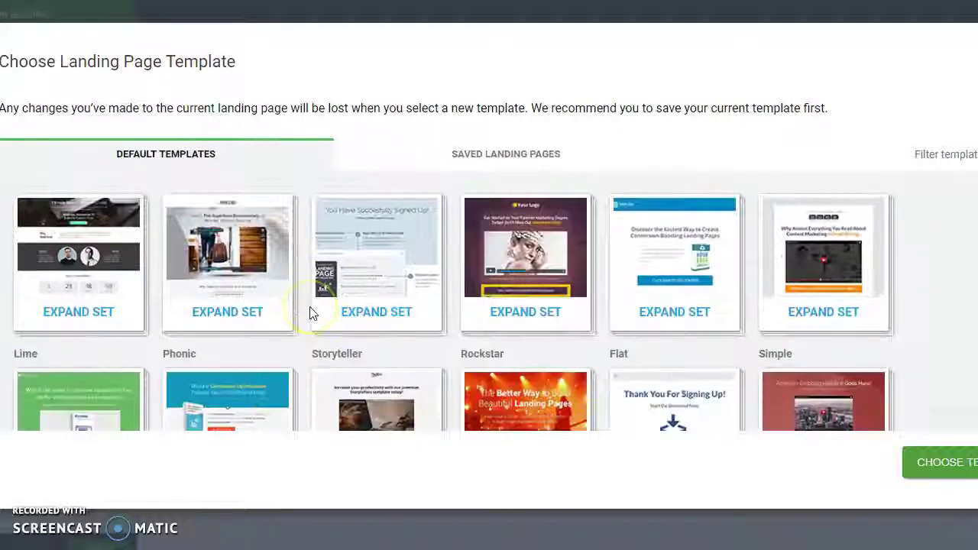
scroll(312, 314, down, 2)
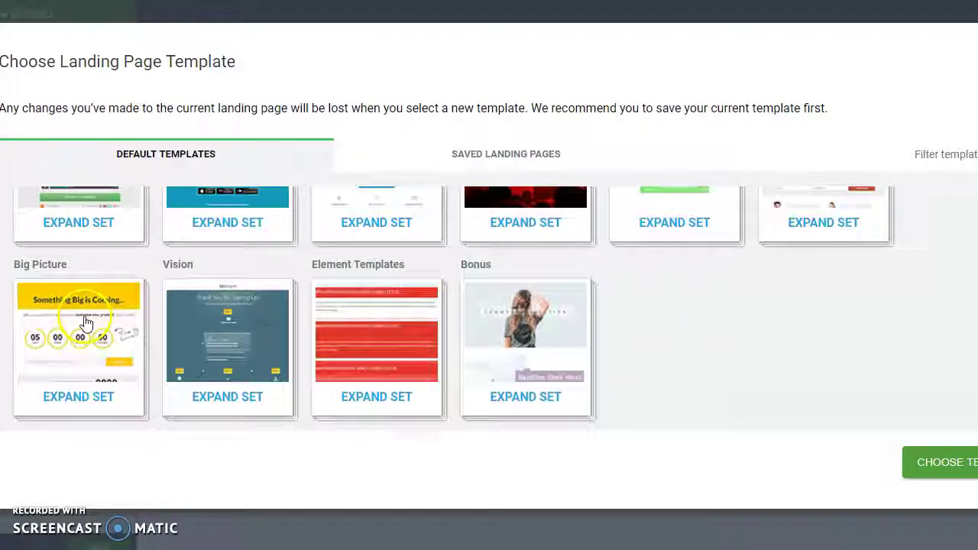
scroll(82, 321, up, 2)
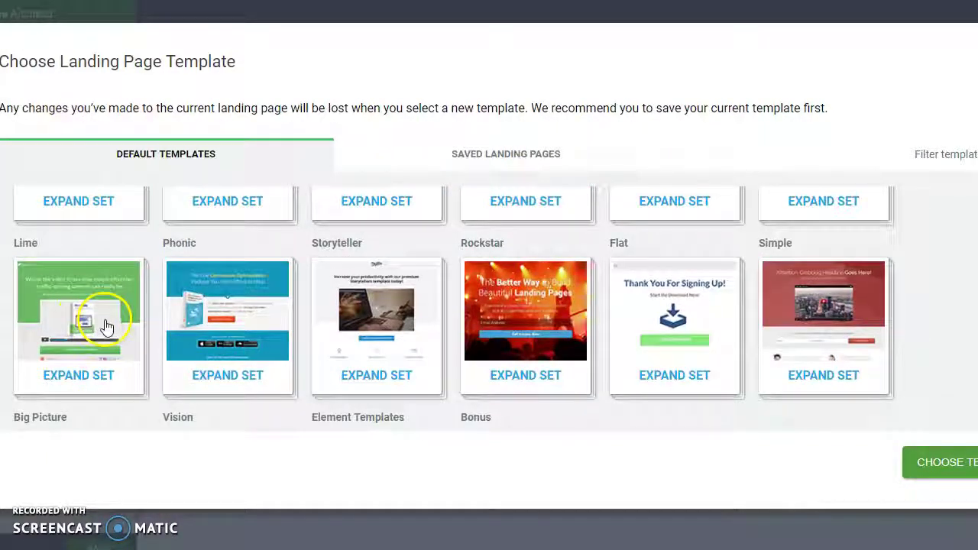
scroll(80, 327, up, 4)
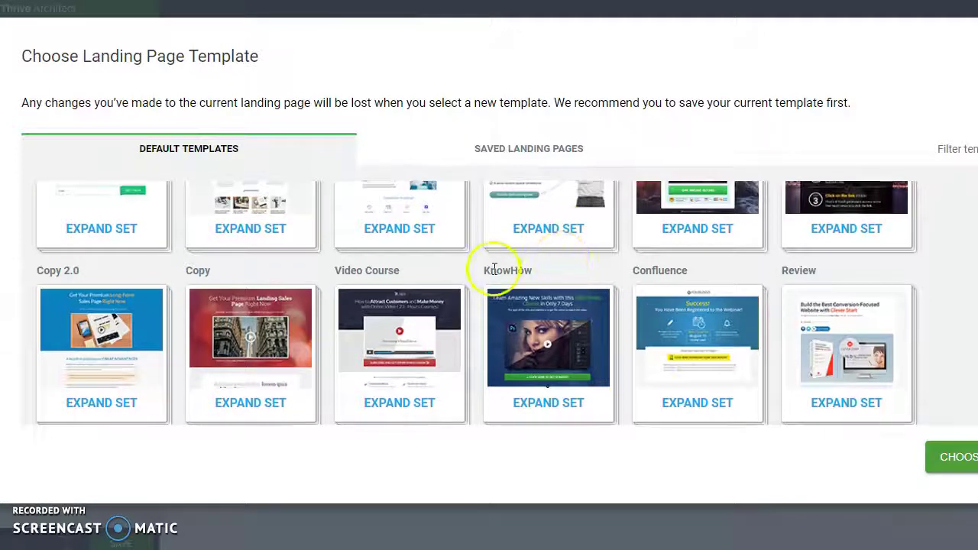
Scroll the template grid and expand the One Page Site set to show Dog Walking.
scroll(494, 271, down, 10)
scroll(483, 280, up, 1)
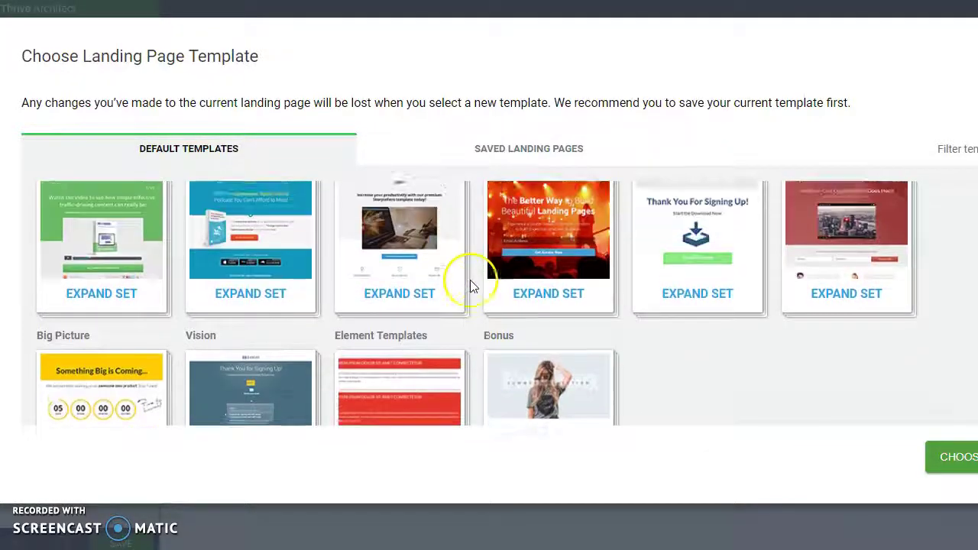
scroll(244, 275, up, 8)
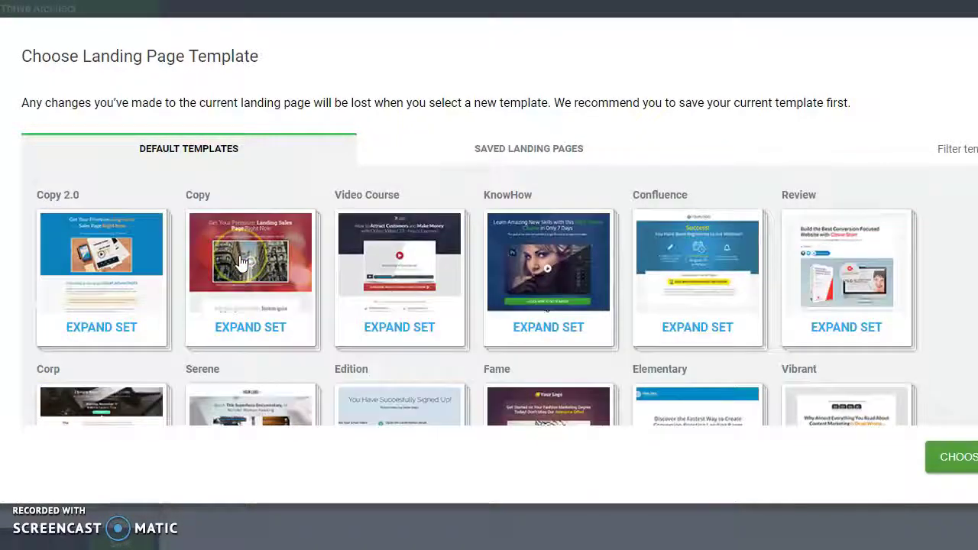
scroll(241, 262, down, 2)
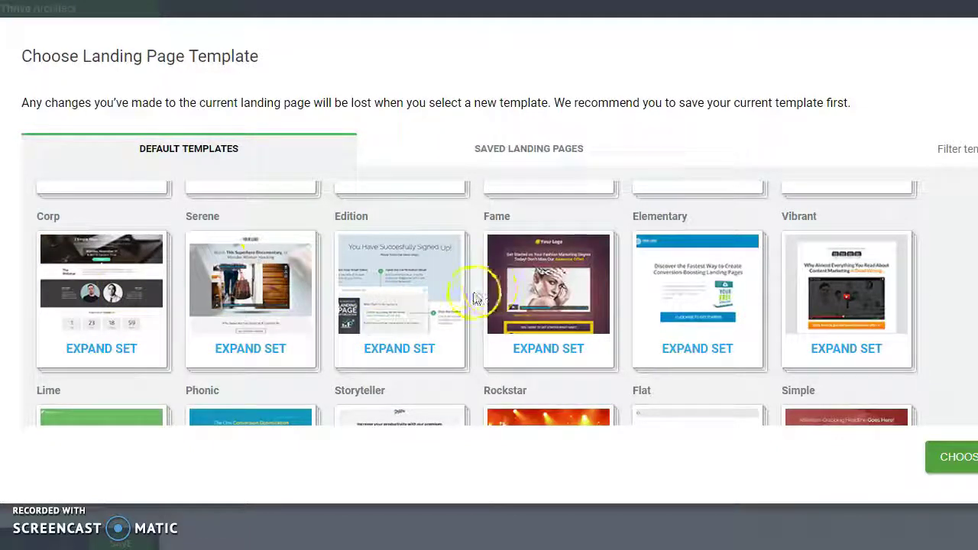
scroll(818, 298, down, 3)
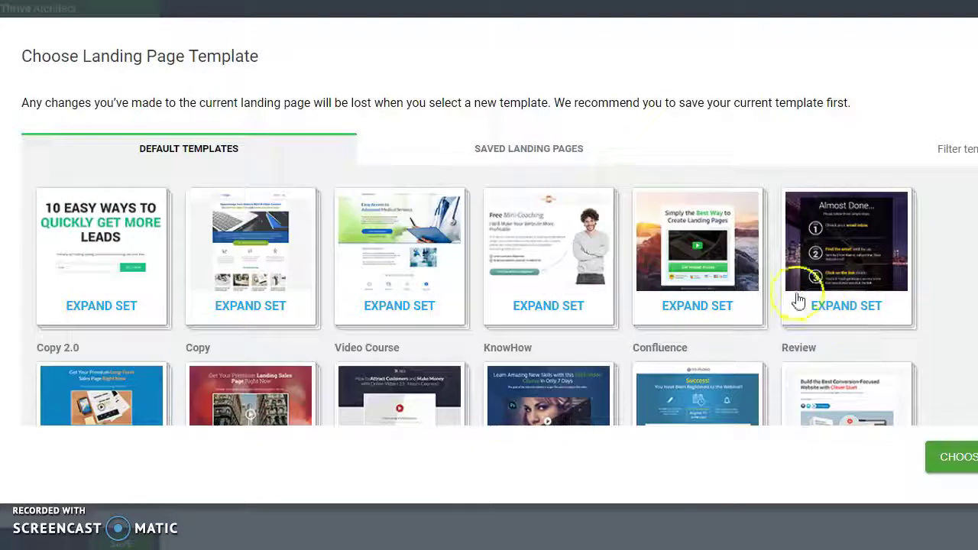
scroll(765, 321, up, 5)
scroll(721, 284, down, 3)
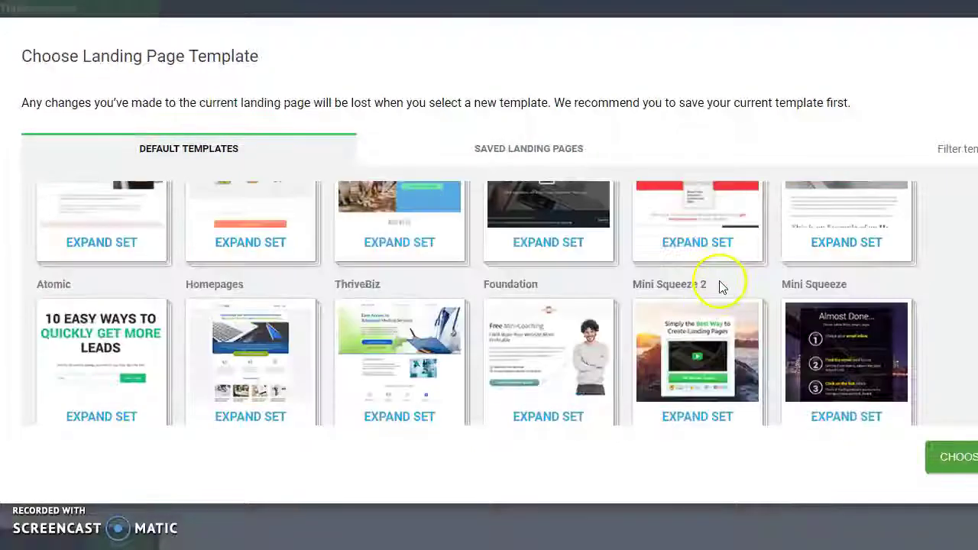
scroll(721, 284, up, 3)
scroll(720, 285, down, 3)
scroll(711, 273, up, 1)
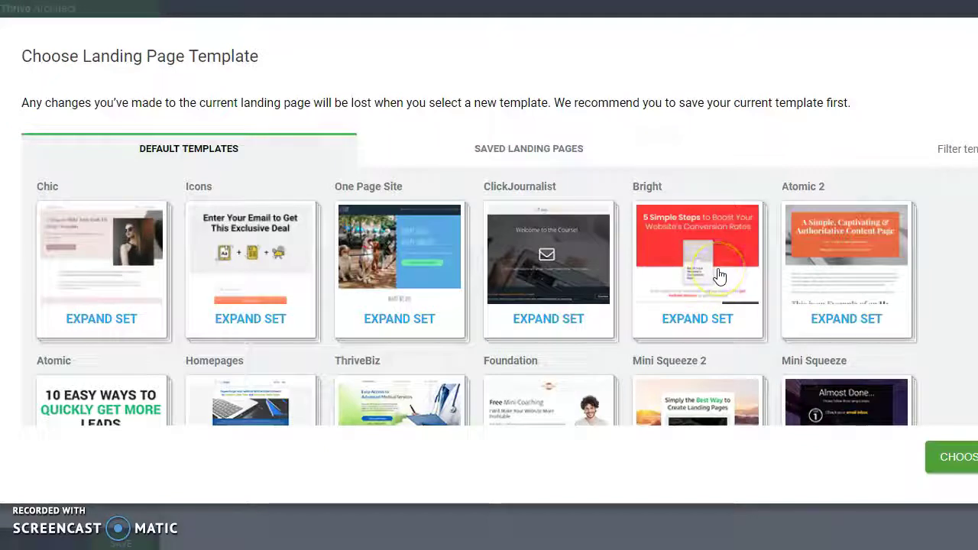
click(415, 263)
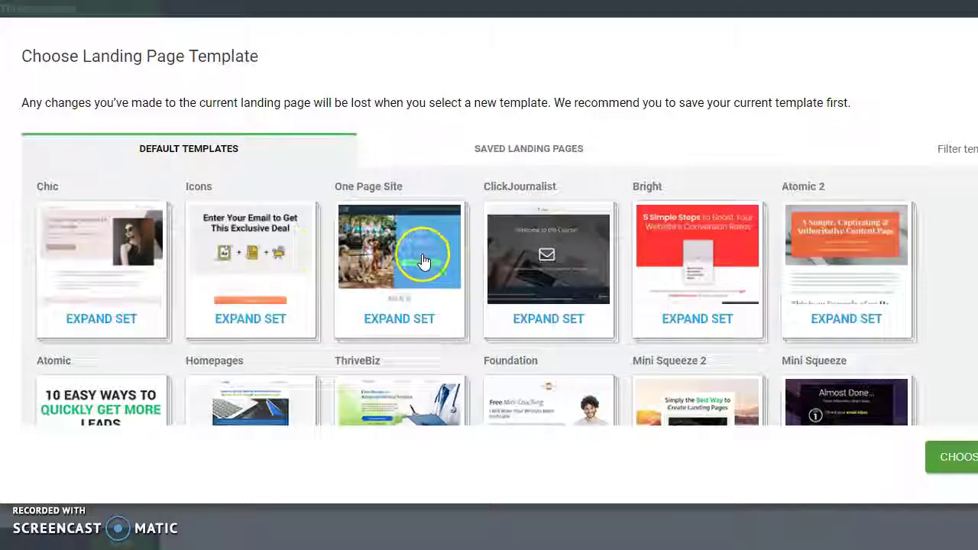
Select the One Page Site Dog Walking template, which returns a 405 Not Allowed error.
click(126, 283)
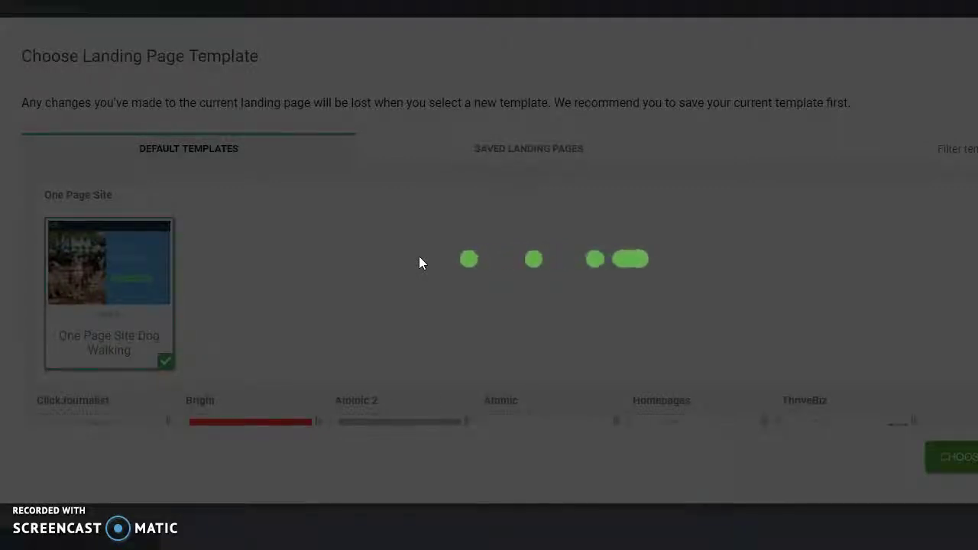
scroll(420, 260, down, 2)
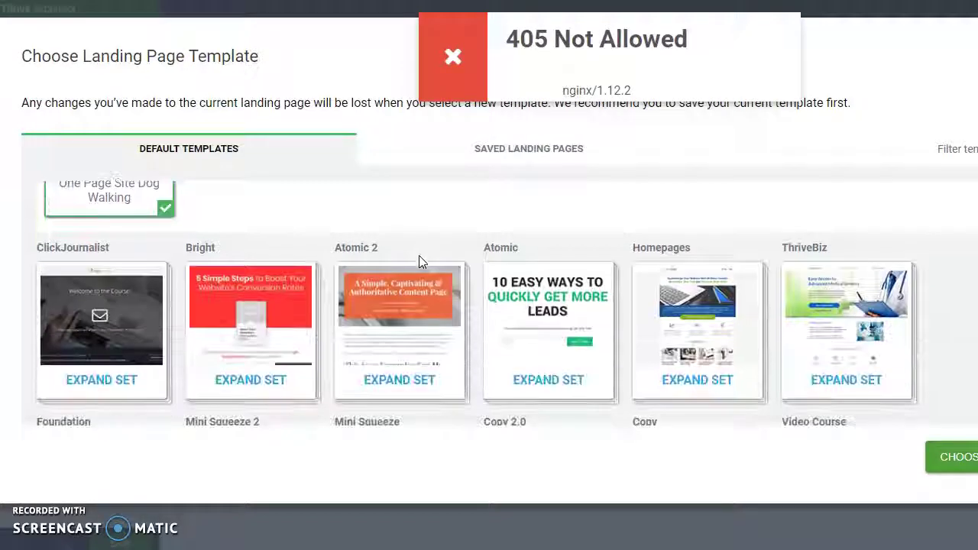
Dismiss the 405 error and apply the Atomic 2 Content Page template instead.
click(452, 60)
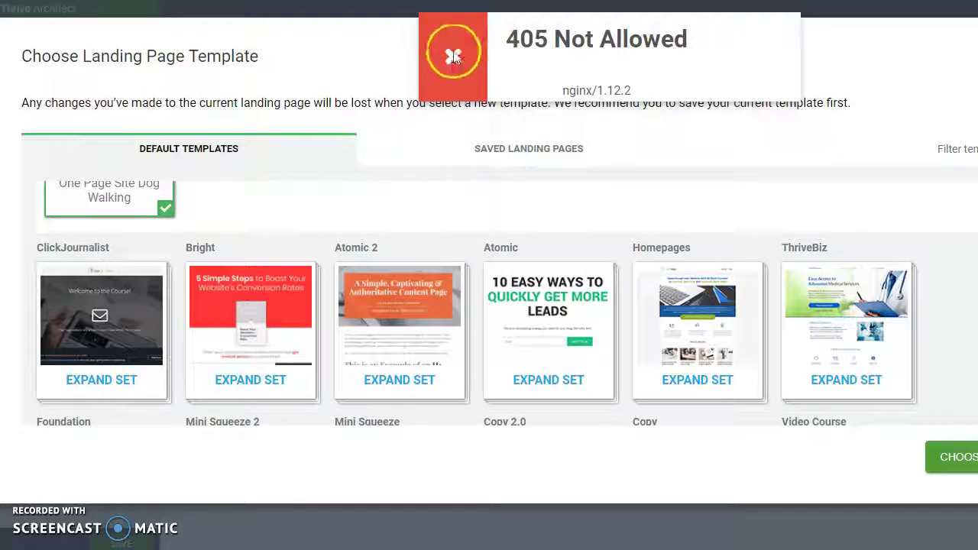
click(401, 334)
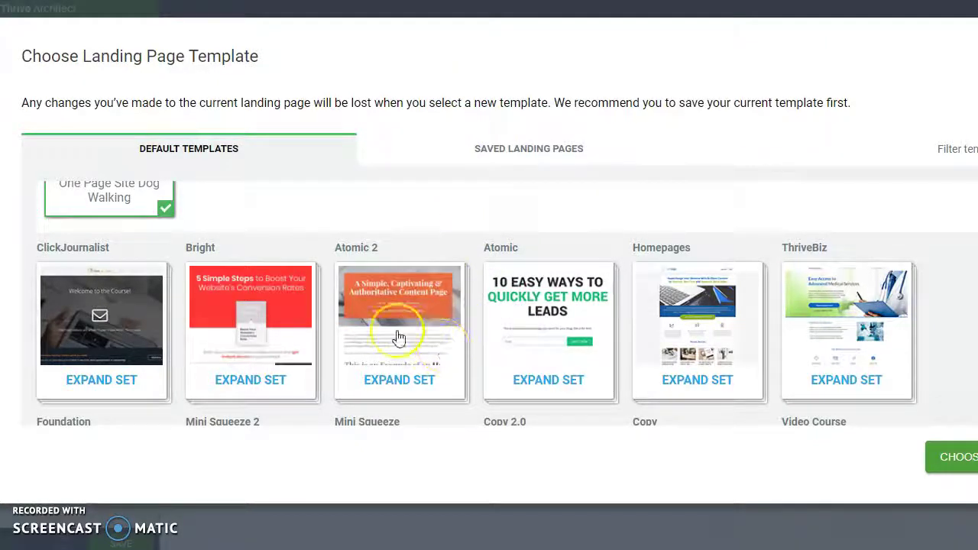
click(127, 299)
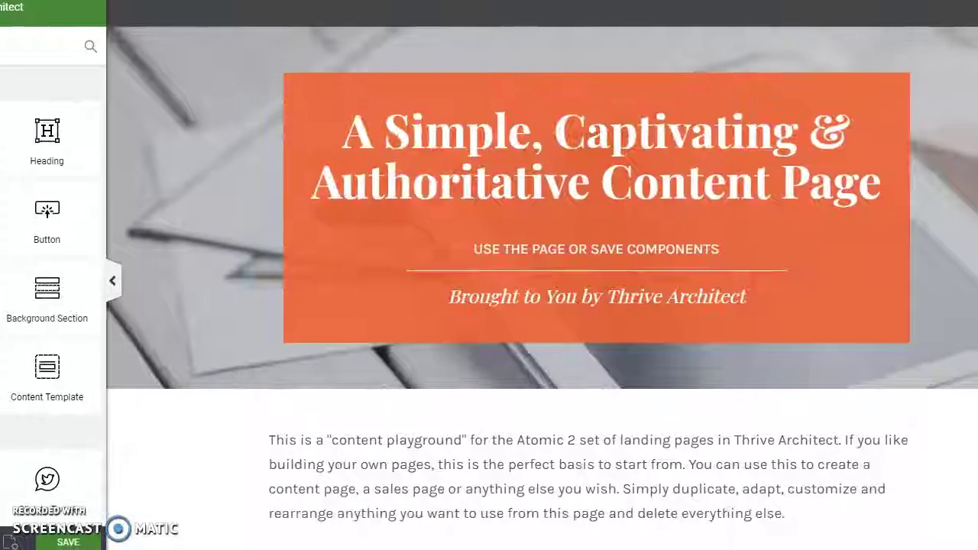
Inspect the Atomic 2 headline, tagline and background section, then save and exit the editor.
click(831, 198)
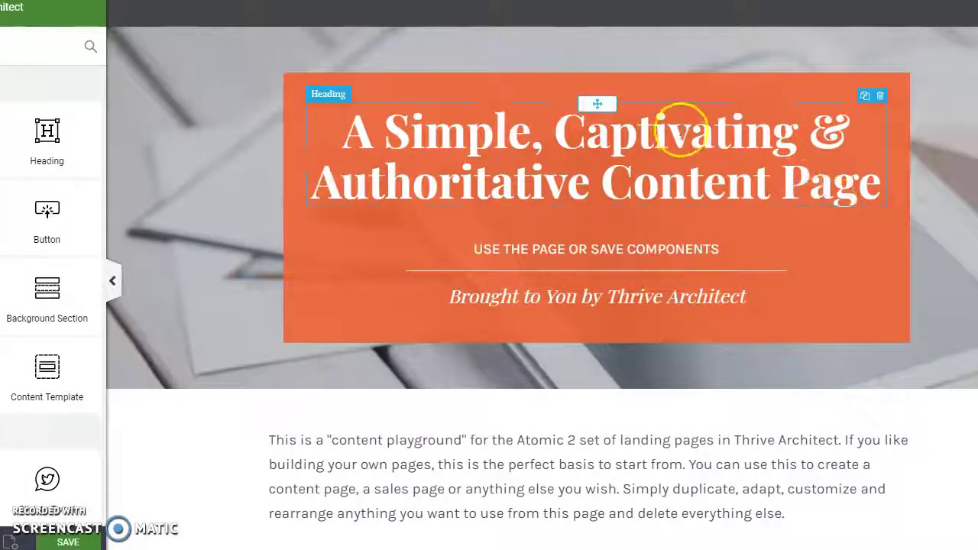
click(735, 307)
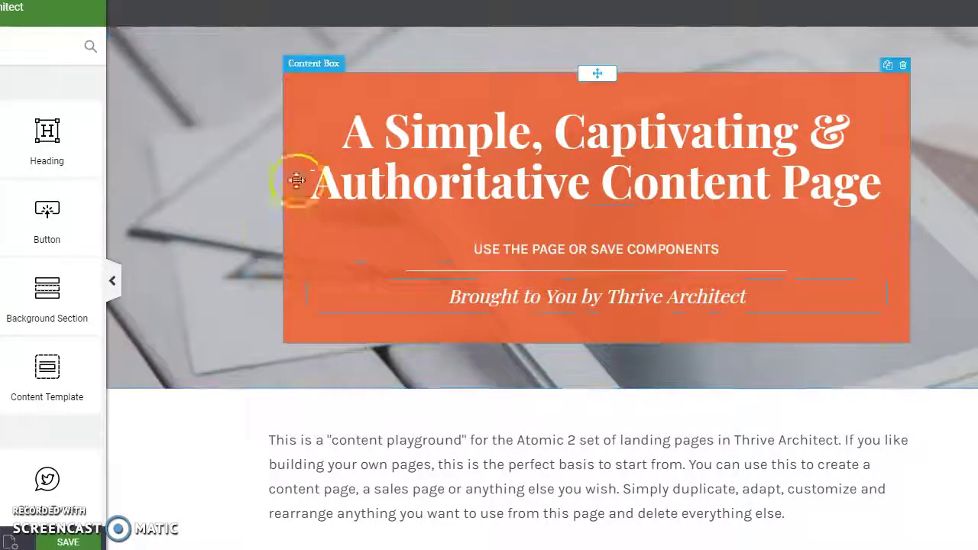
scroll(204, 201, down, 3)
scroll(210, 211, down, 10)
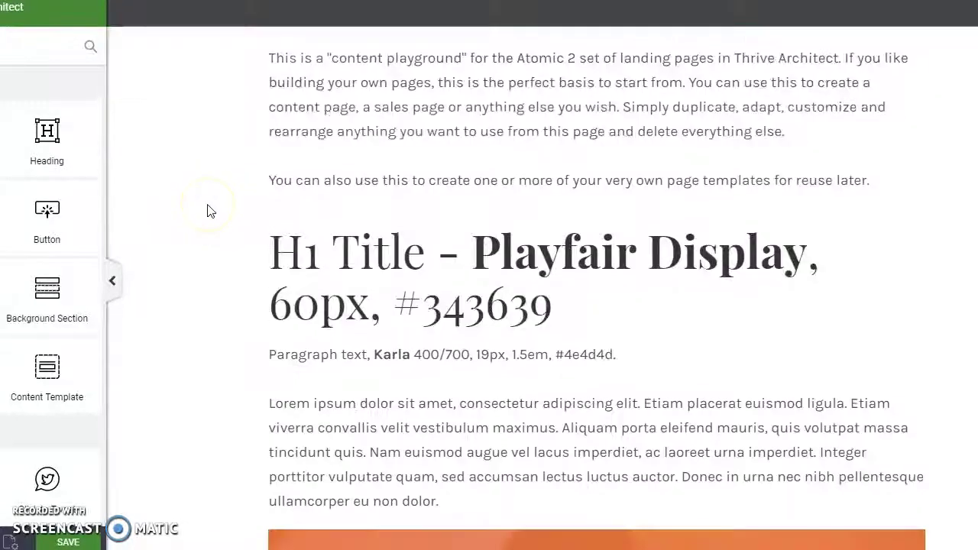
scroll(210, 211, down, 6)
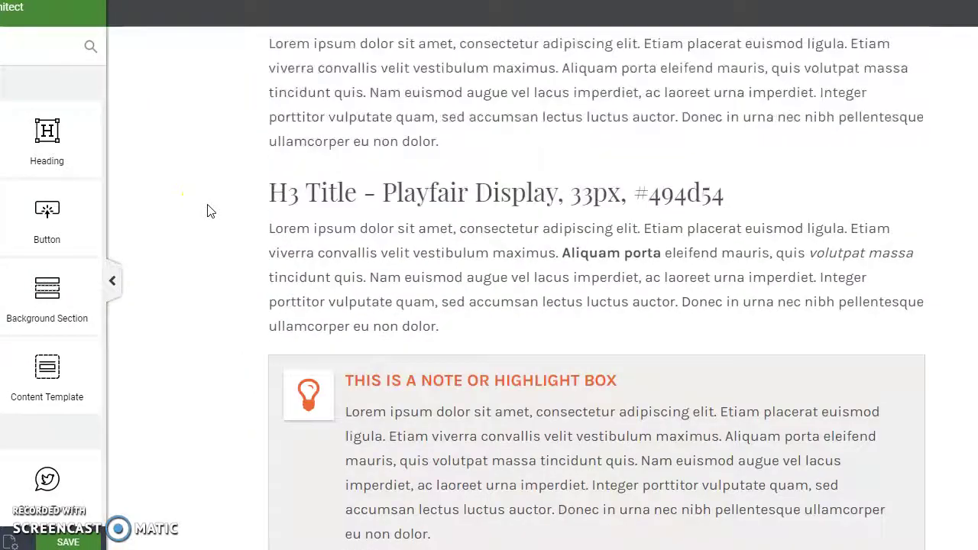
scroll(213, 211, up, 15)
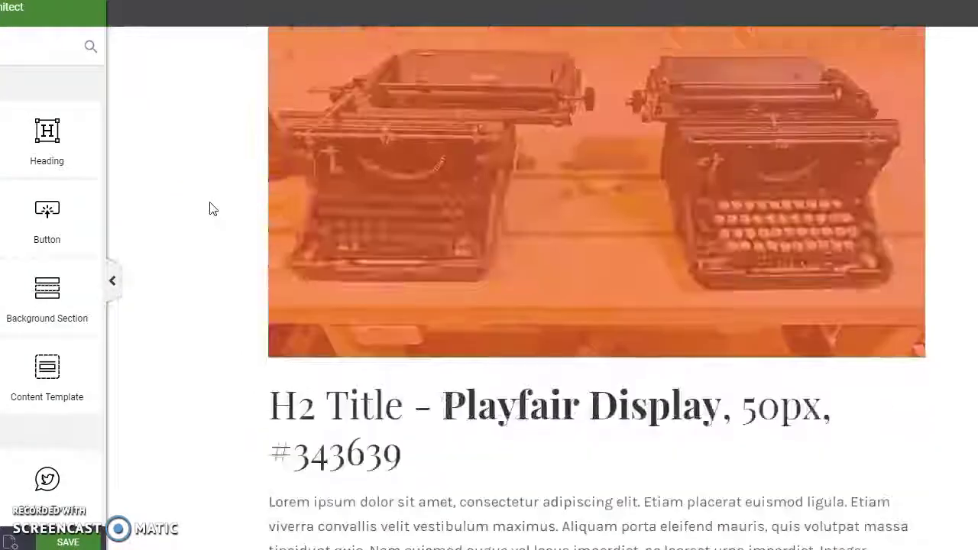
click(218, 211)
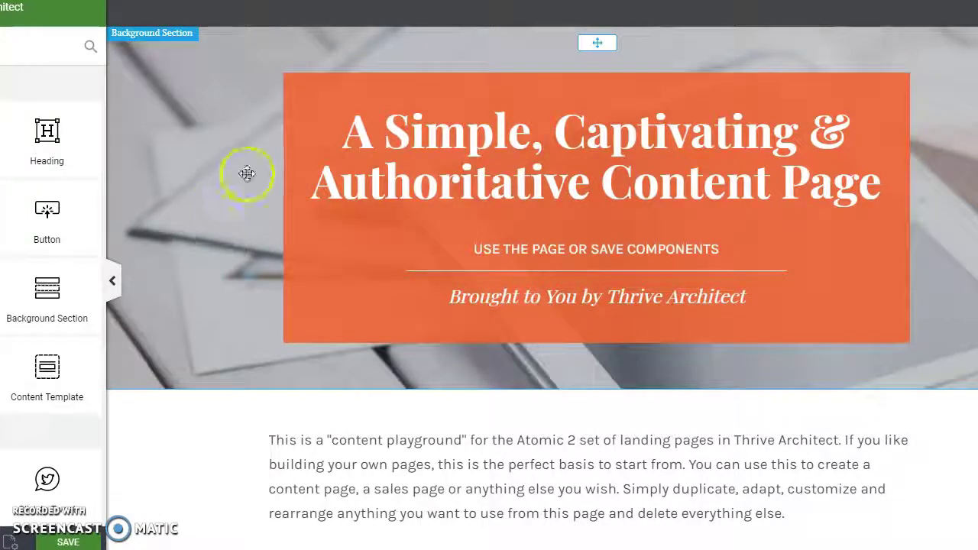
click(61, 541)
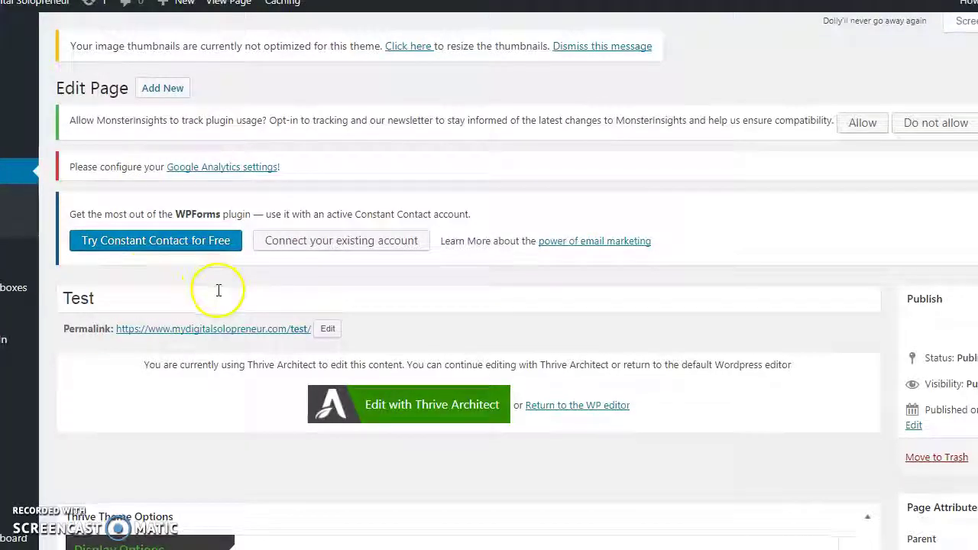
Scroll the Test page's edit screen down to the Edit with Thrive Architect button.
scroll(218, 288, down, 1)
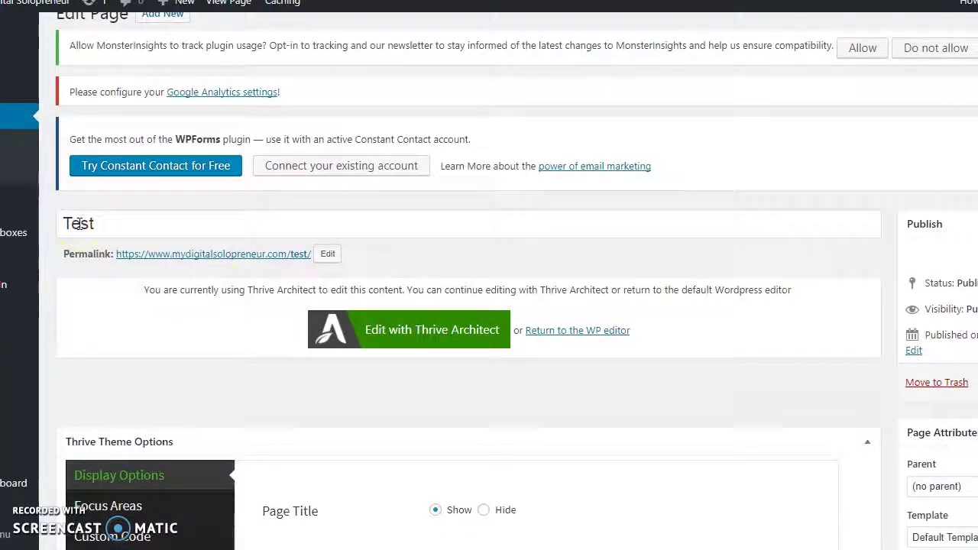
scroll(599, 275, down, 1)
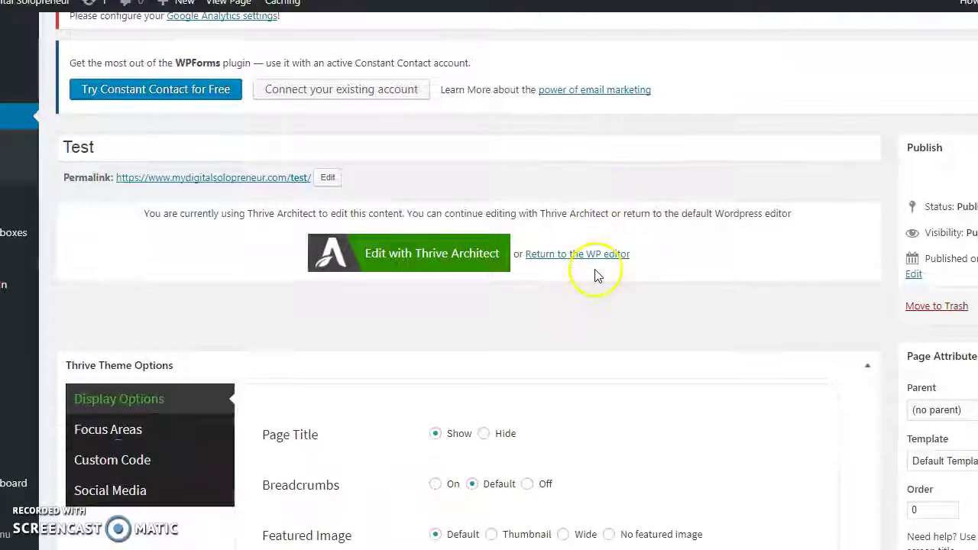
click(456, 263)
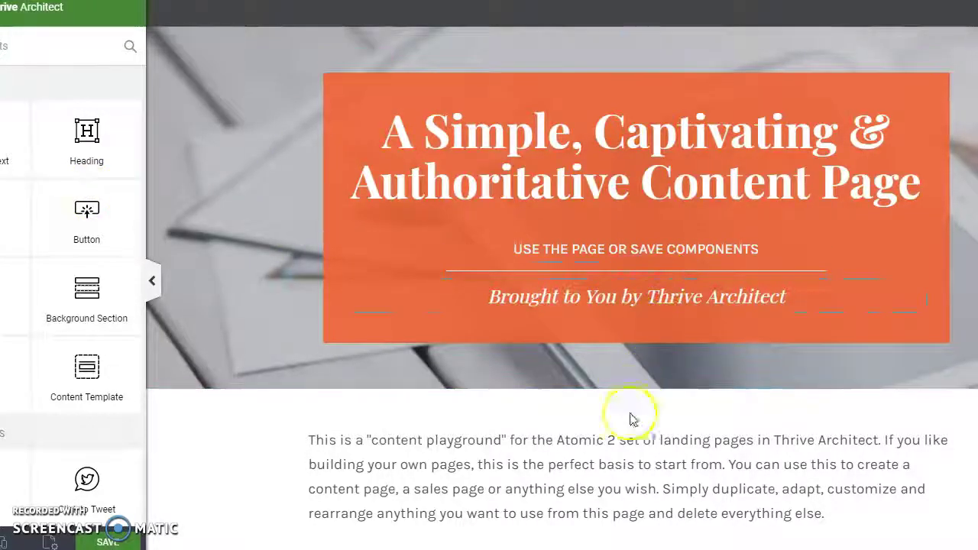
scroll(622, 431, down, 3)
scroll(616, 441, down, 10)
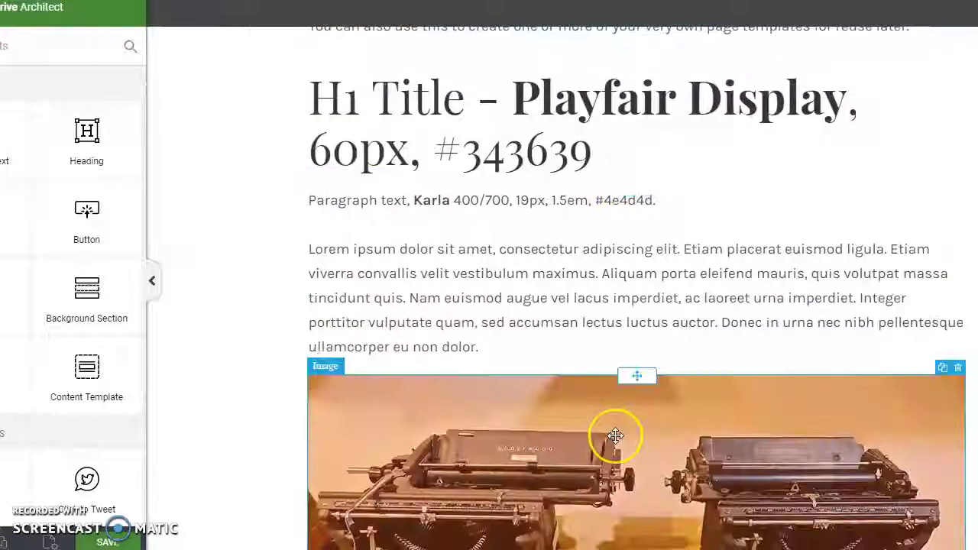
scroll(616, 436, down, 10)
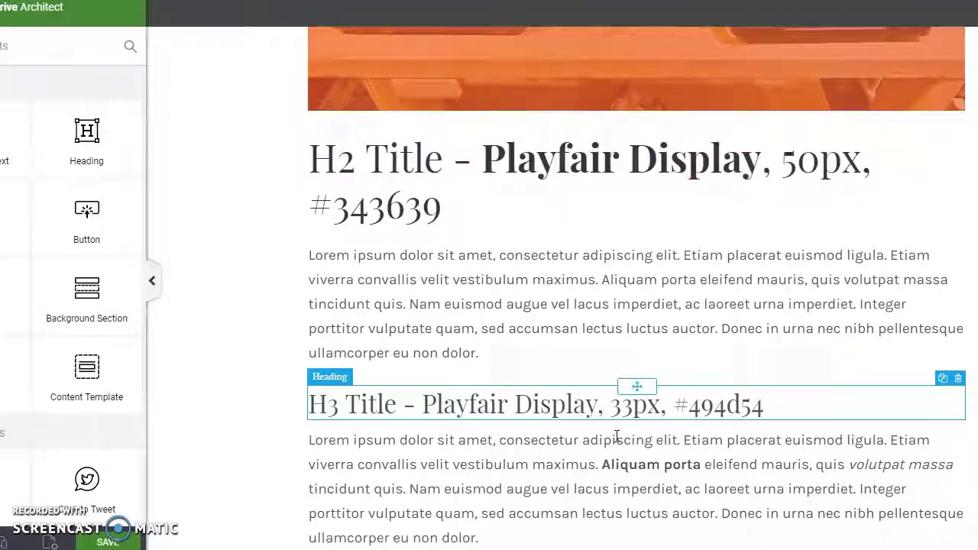
scroll(618, 433, down, 15)
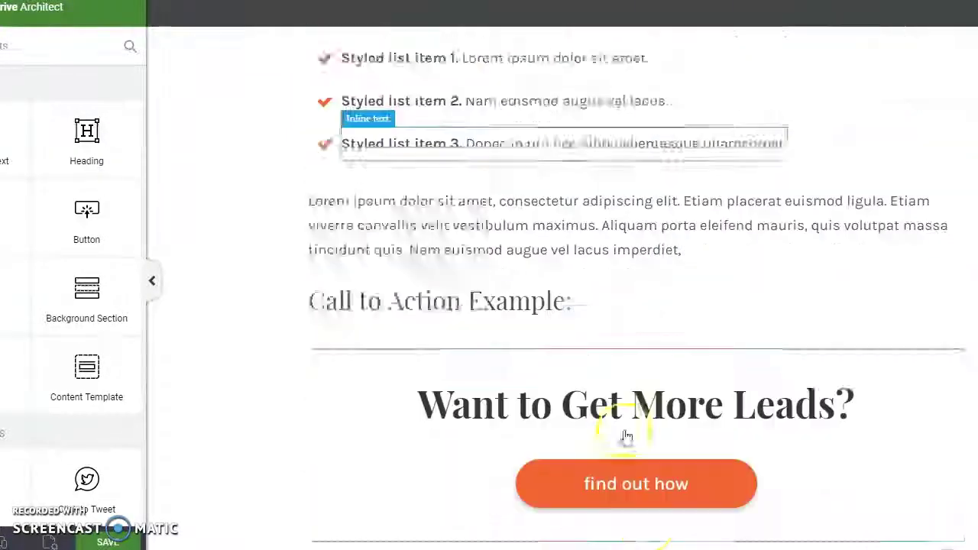
scroll(623, 437, down, 12)
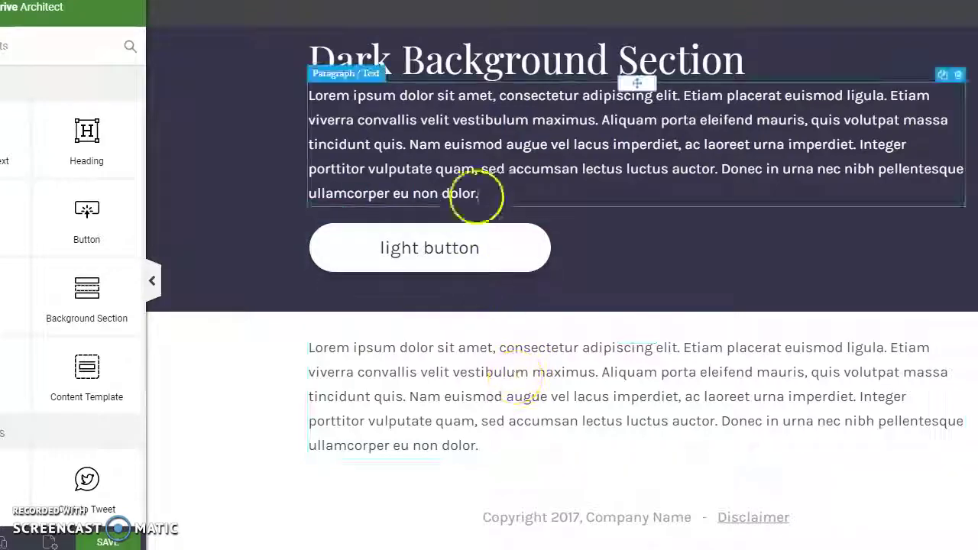
scroll(706, 260, up, 15)
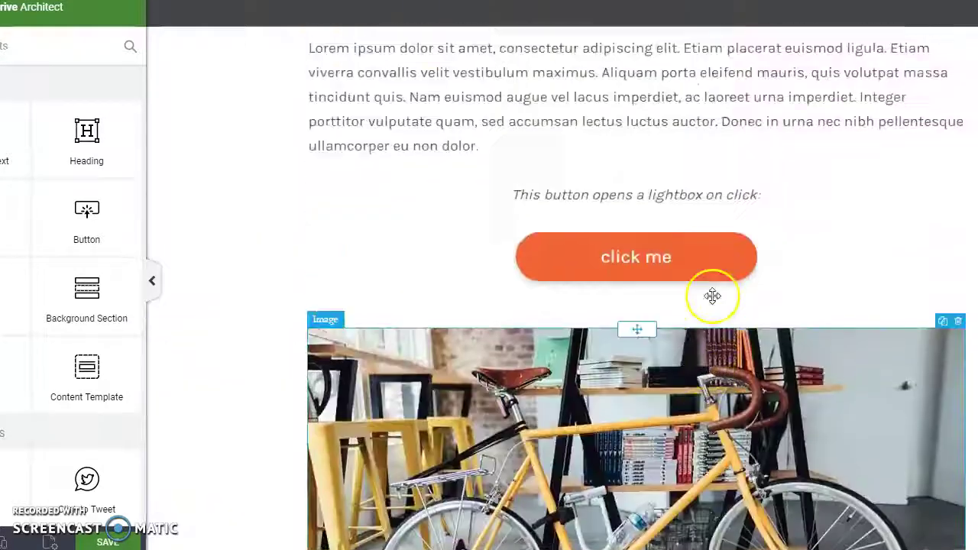
scroll(822, 377, up, 10)
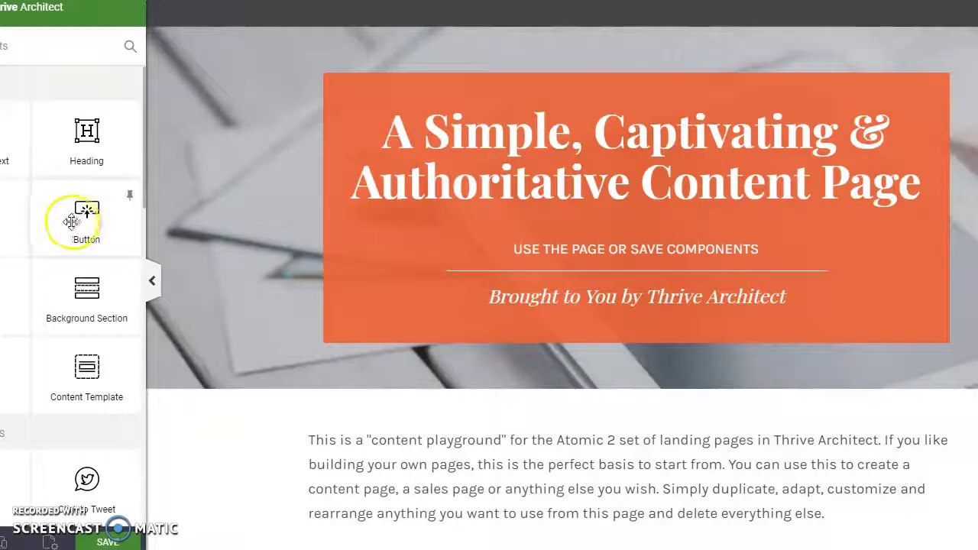
Delete the 'Brought to You by Thrive Architect' tagline and drop a button below the orange box.
click(566, 327)
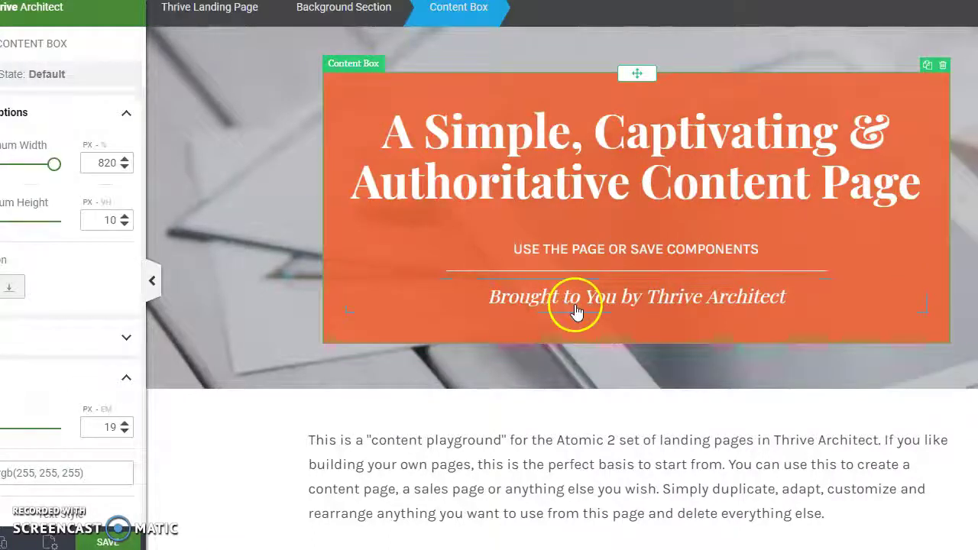
click(581, 302)
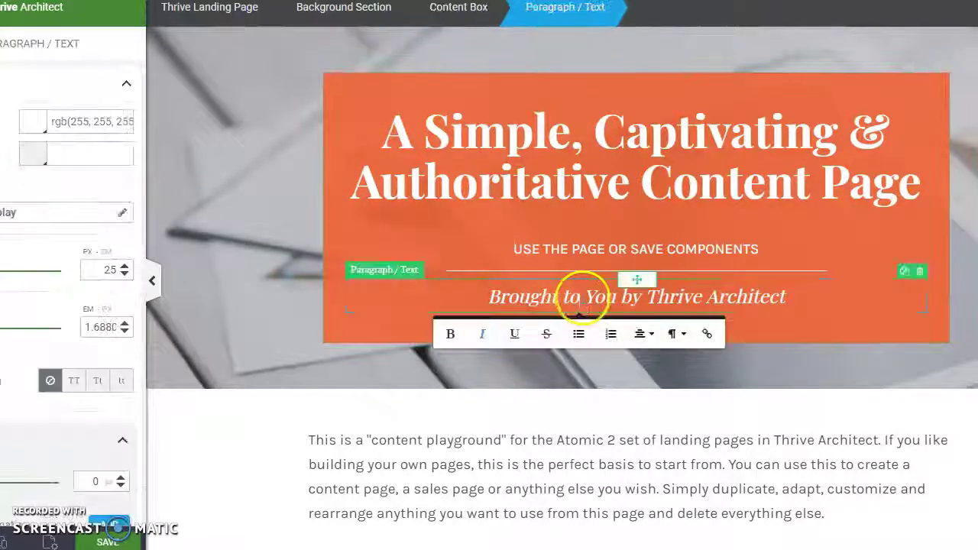
click(922, 270)
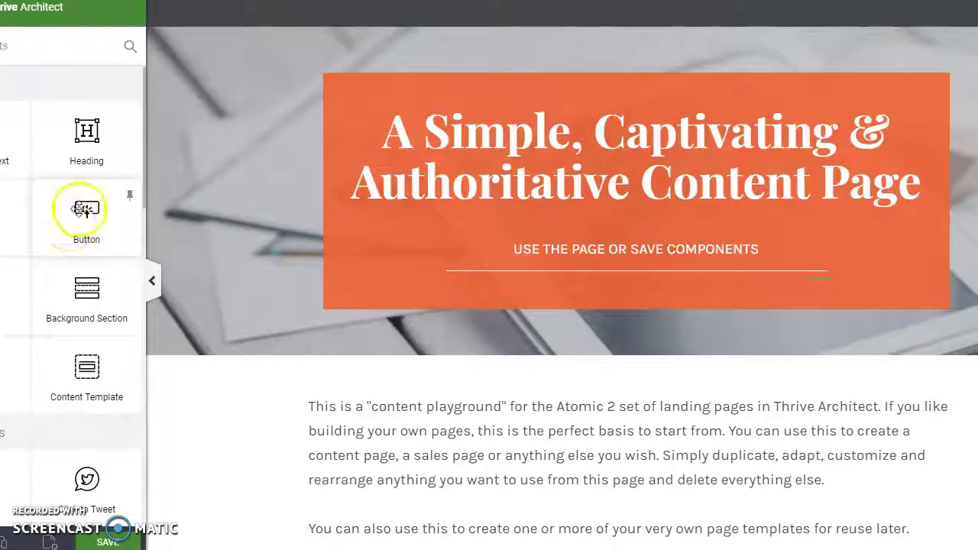
drag(92, 214, 624, 297)
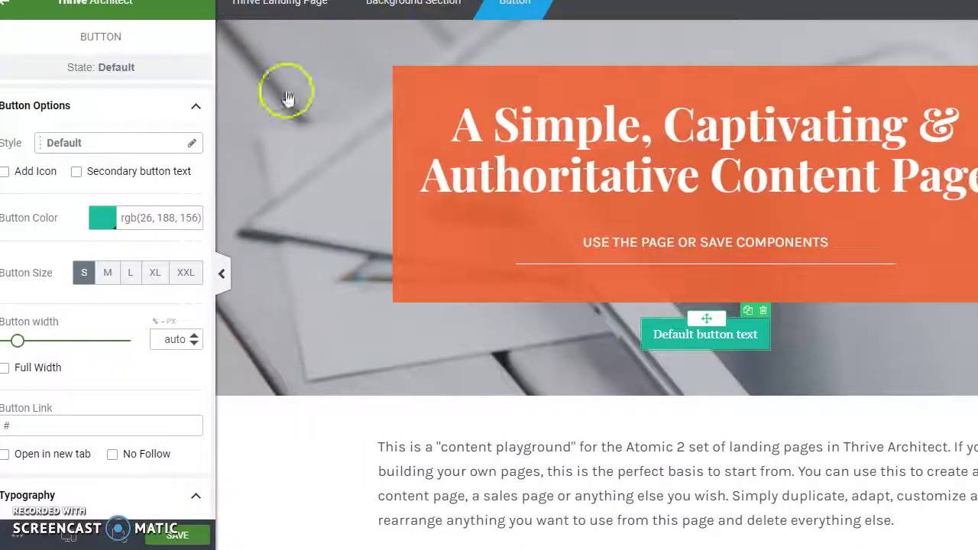
Widen the new button with the width slider and set its size to L.
drag(18, 344, 58, 344)
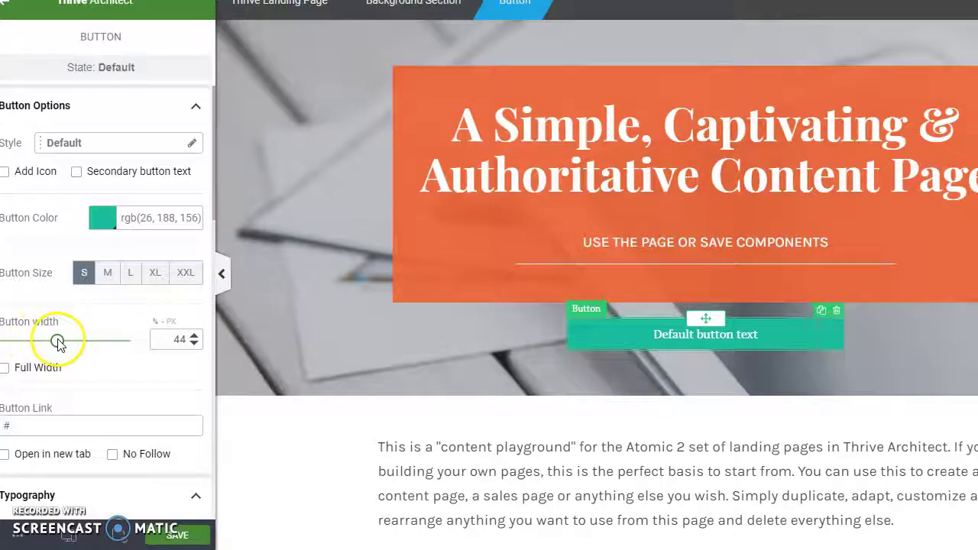
click(107, 273)
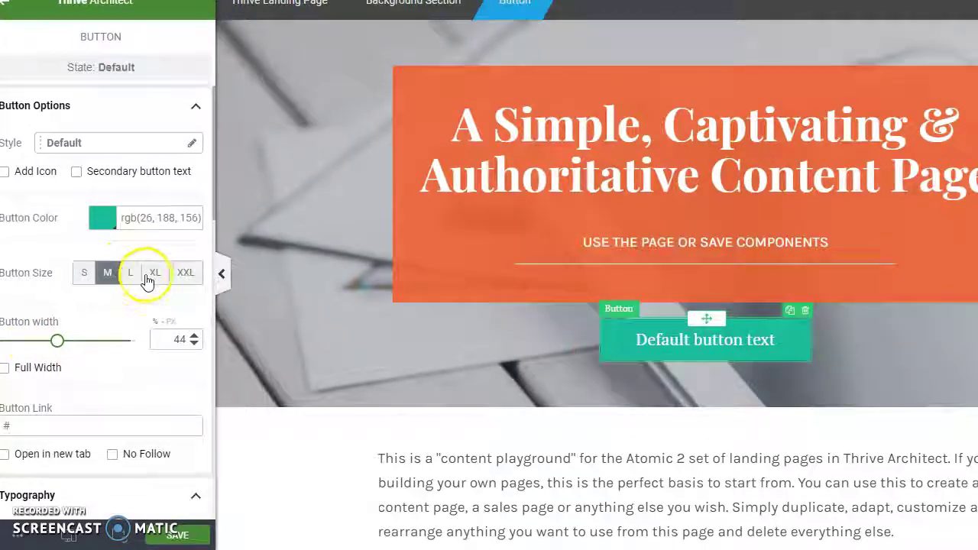
click(153, 275)
click(177, 277)
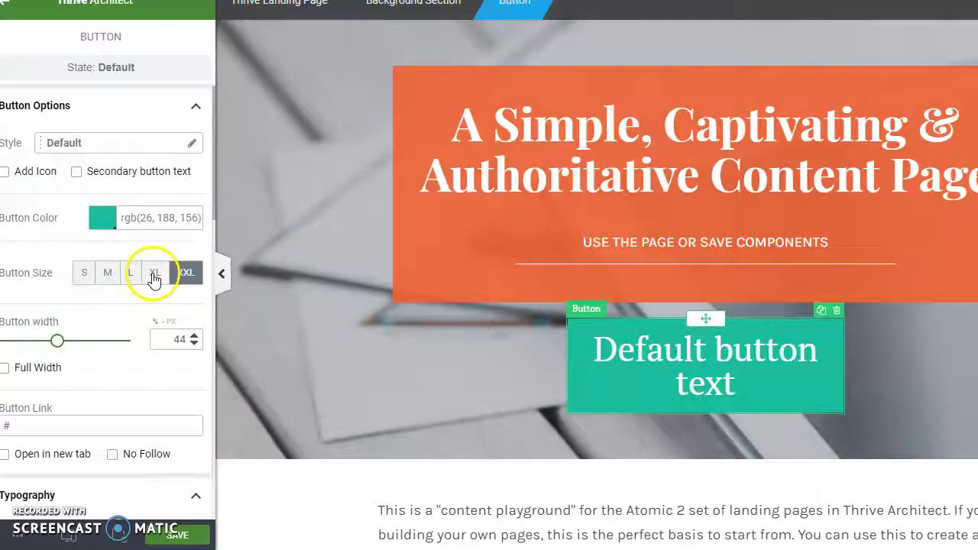
click(147, 279)
click(131, 275)
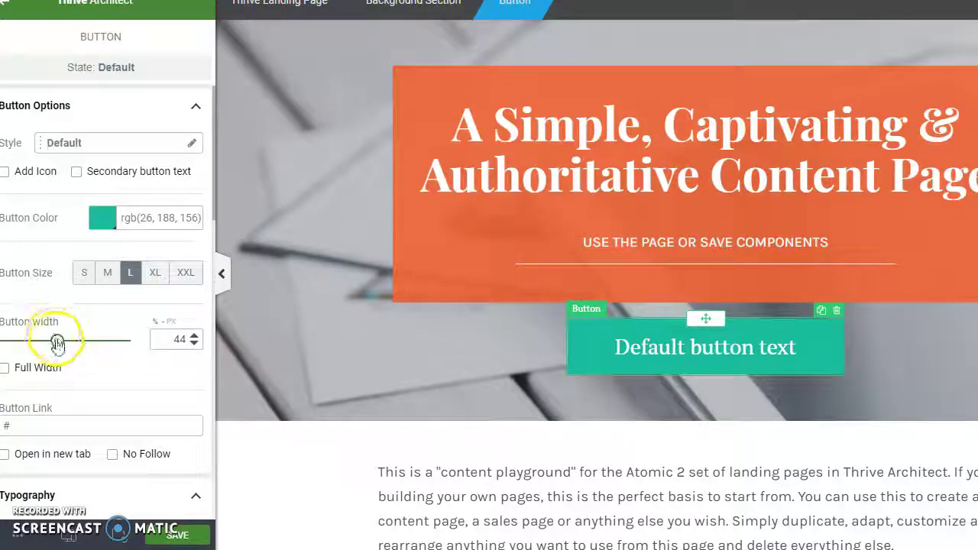
drag(57, 344, 89, 342)
Turn on Full Width so the button spans the whole section.
click(8, 370)
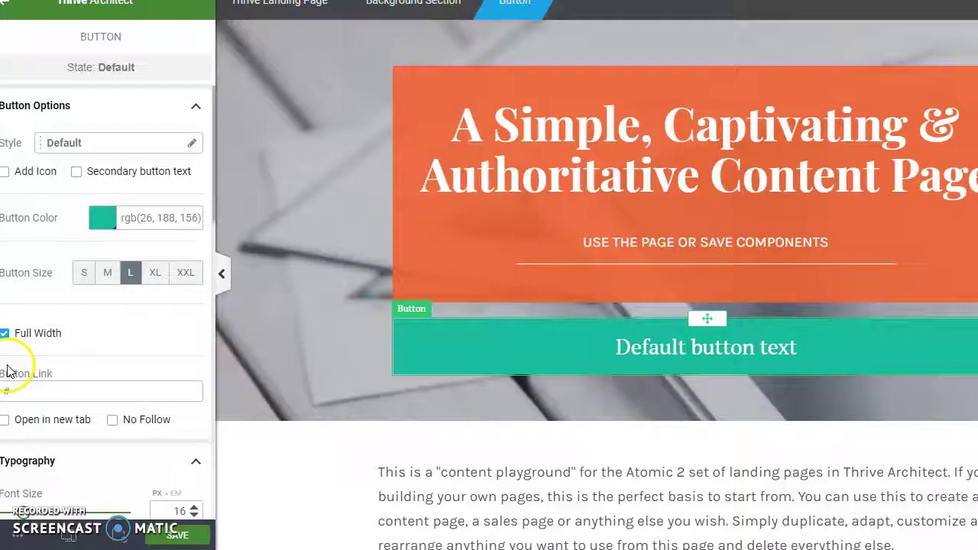
scroll(413, 268, down, 10)
scroll(413, 263, up, 5)
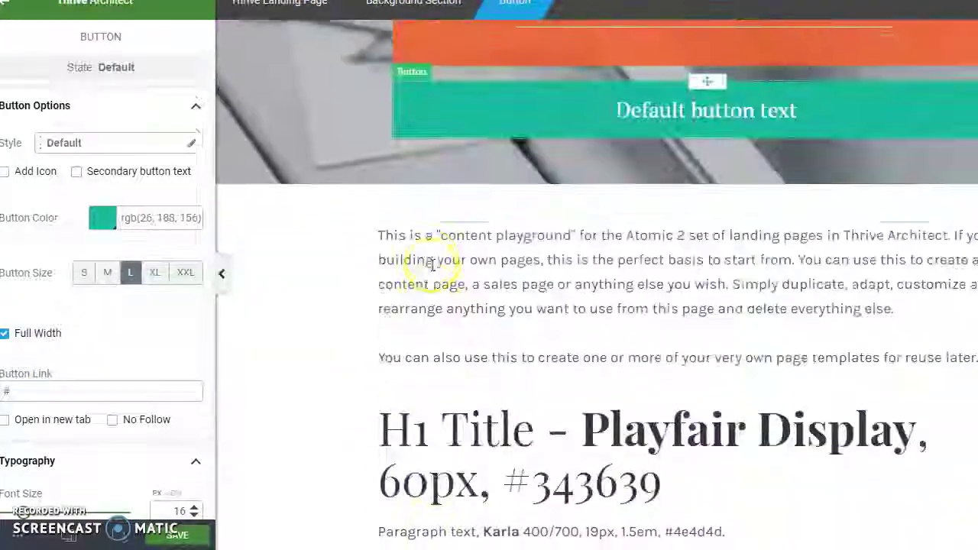
scroll(403, 263, down, 8)
scroll(404, 264, down, 15)
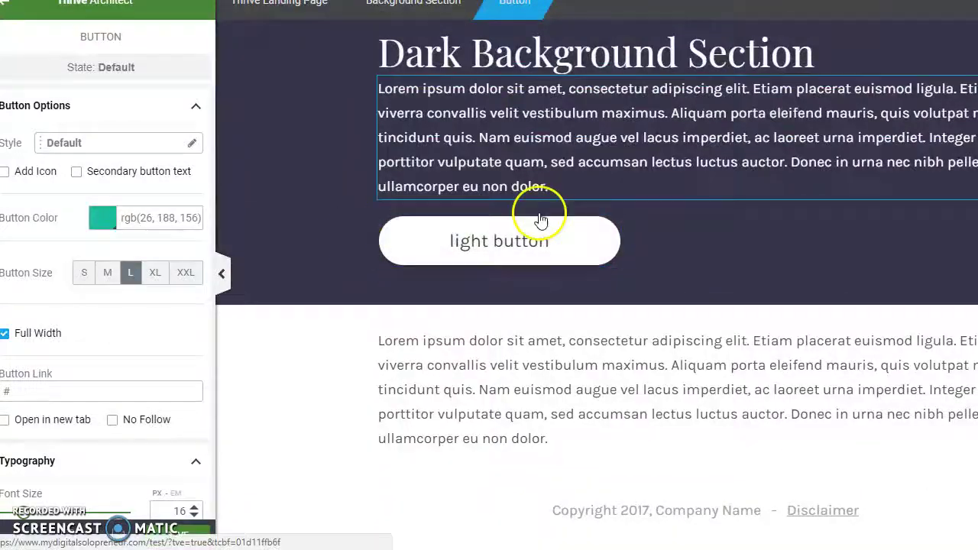
scroll(832, 328, up, 6)
scroll(825, 336, up, 15)
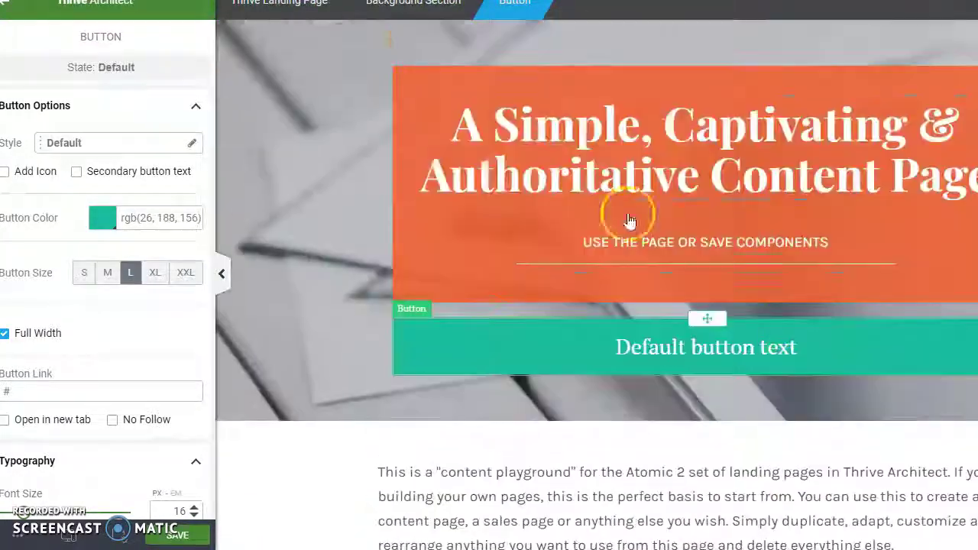
click(522, 28)
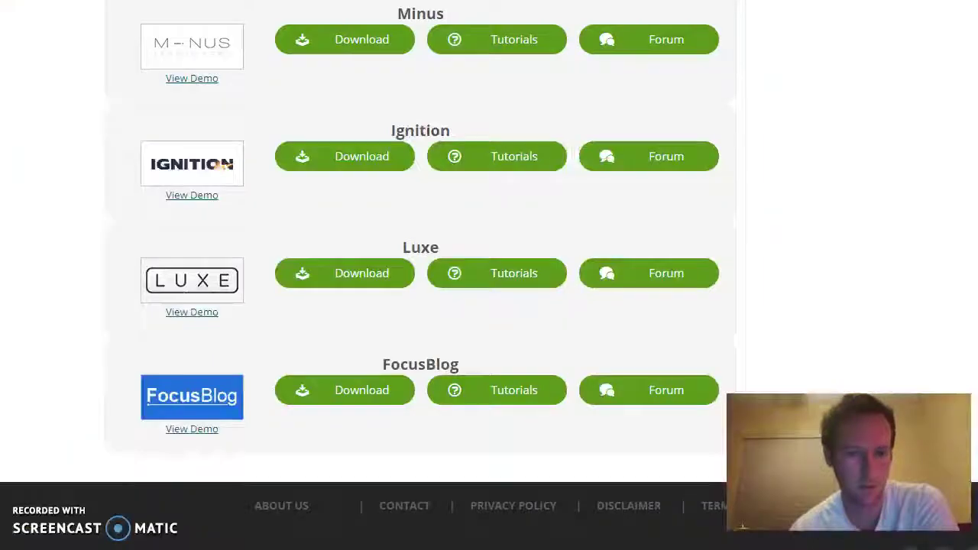
Pick the Luxe theme and open its live demo.
click(190, 273)
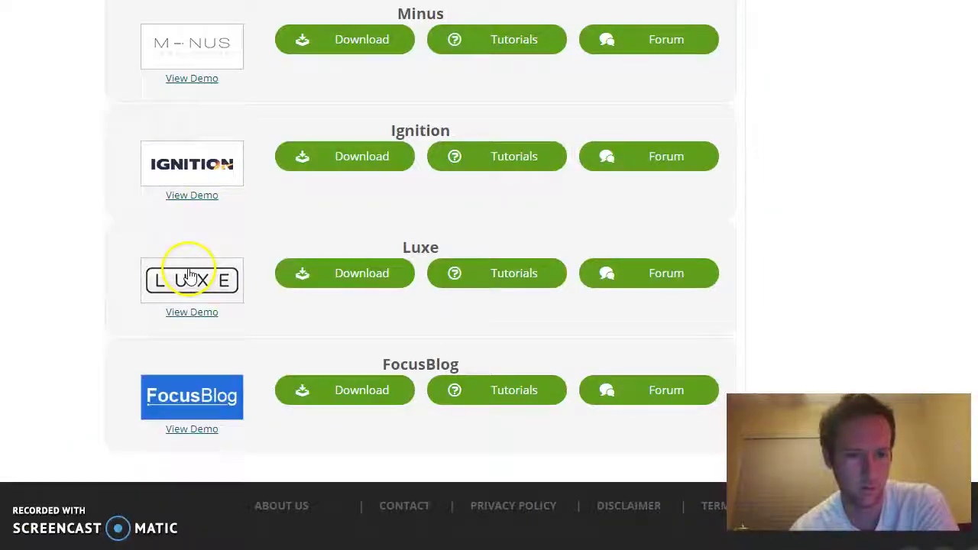
click(205, 316)
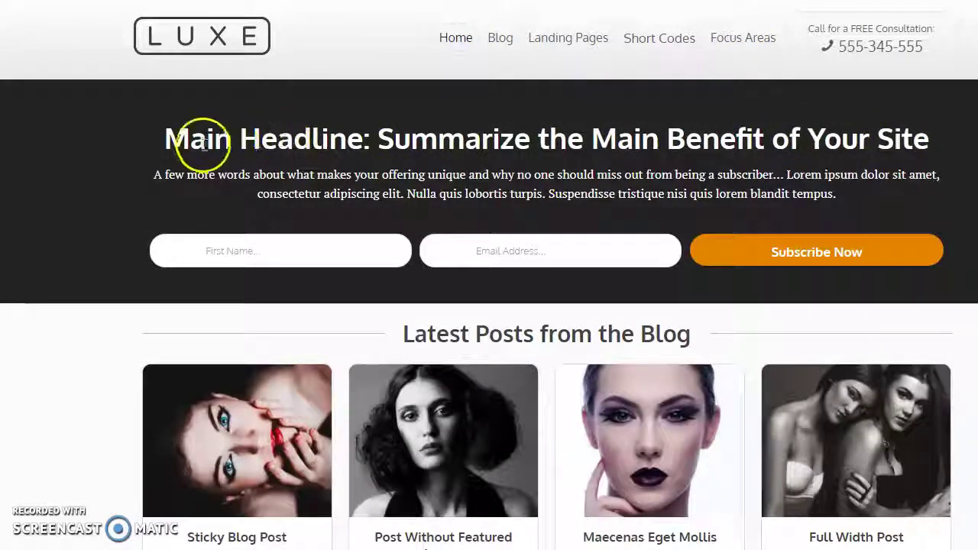
Highlight and then deselect the main headline text, and skim down the home page.
drag(164, 146, 929, 152)
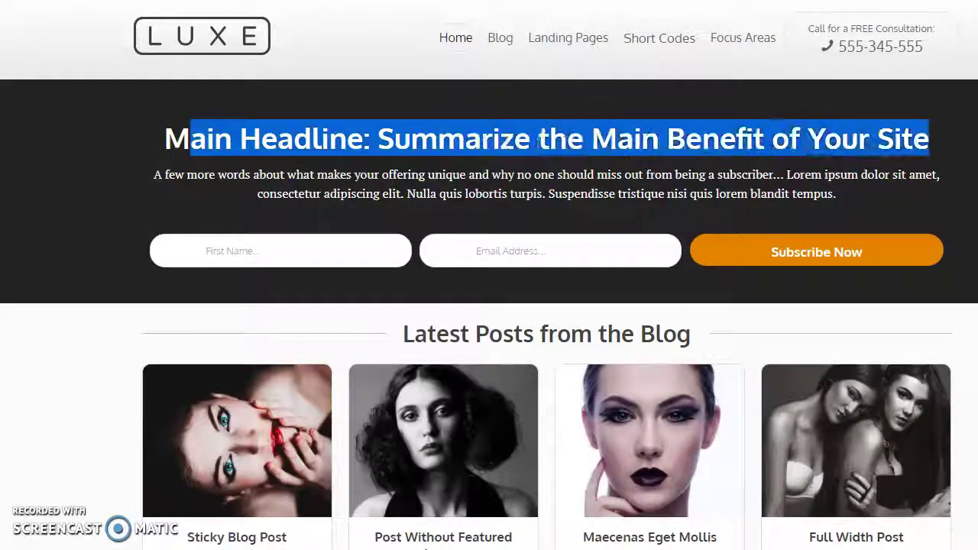
click(893, 155)
drag(903, 199, 70, 116)
click(72, 118)
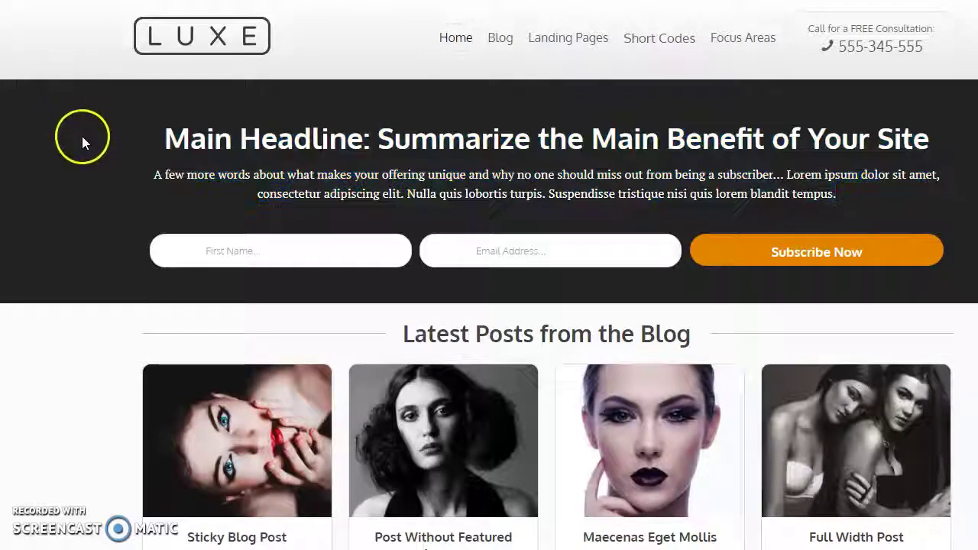
scroll(85, 142, down, 3)
scroll(90, 152, down, 8)
scroll(87, 153, up, 12)
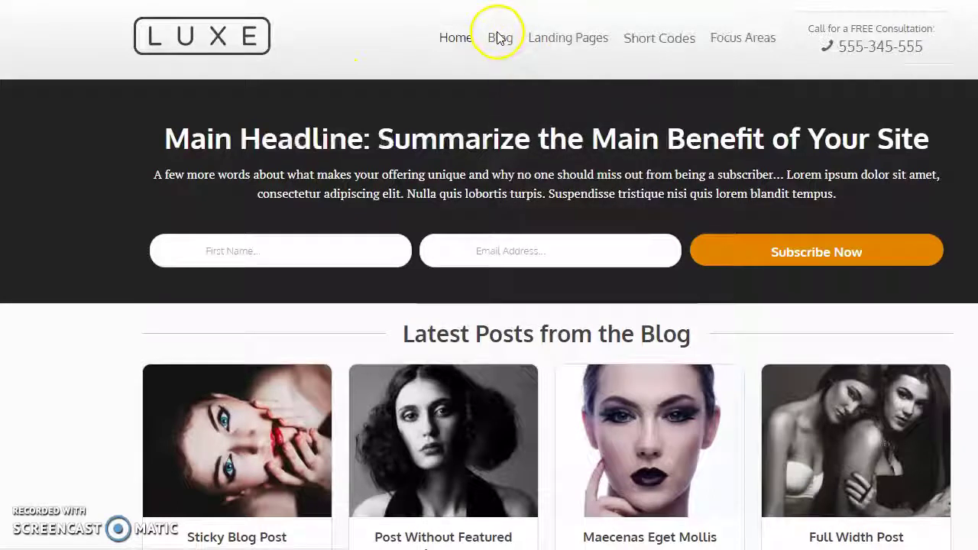
Go to the Luxe demo's Blog page and scroll through its posts.
mouse_move(660, 38)
scroll(665, 247, down, 10)
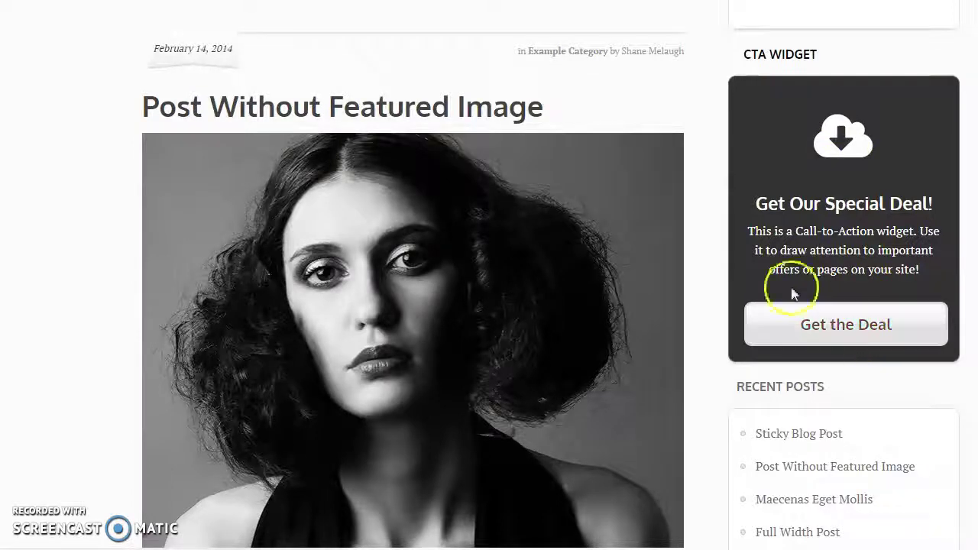
scroll(704, 266, down, 3)
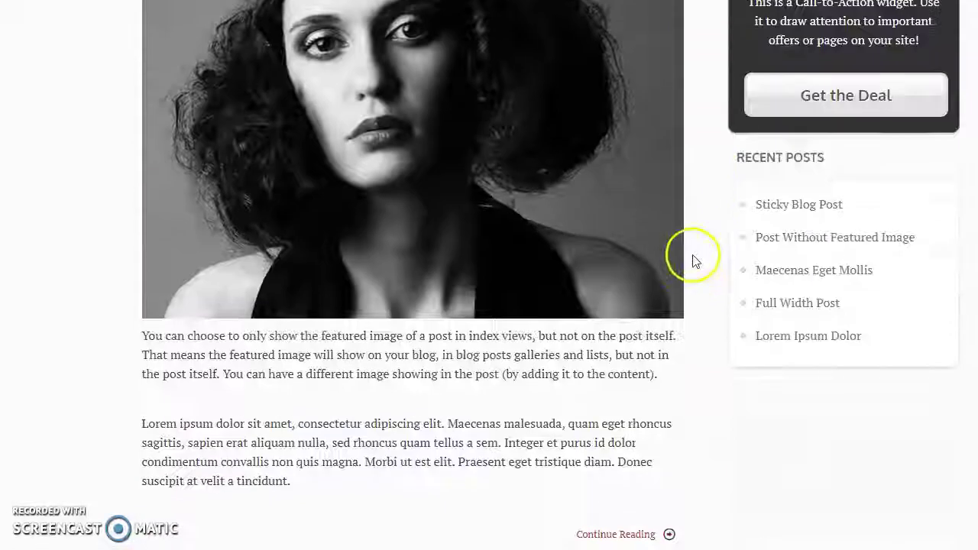
scroll(683, 273, down, 6)
scroll(683, 275, down, 15)
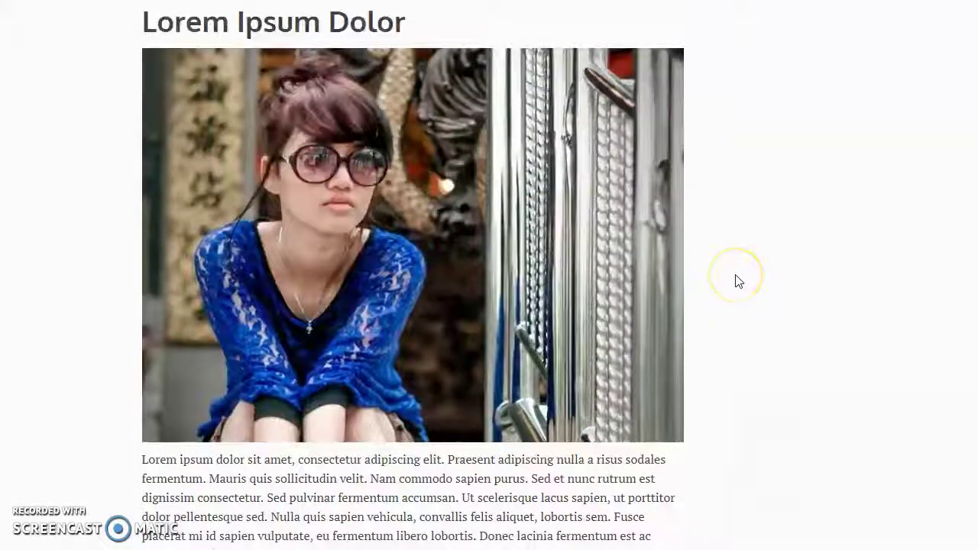
scroll(739, 281, down, 15)
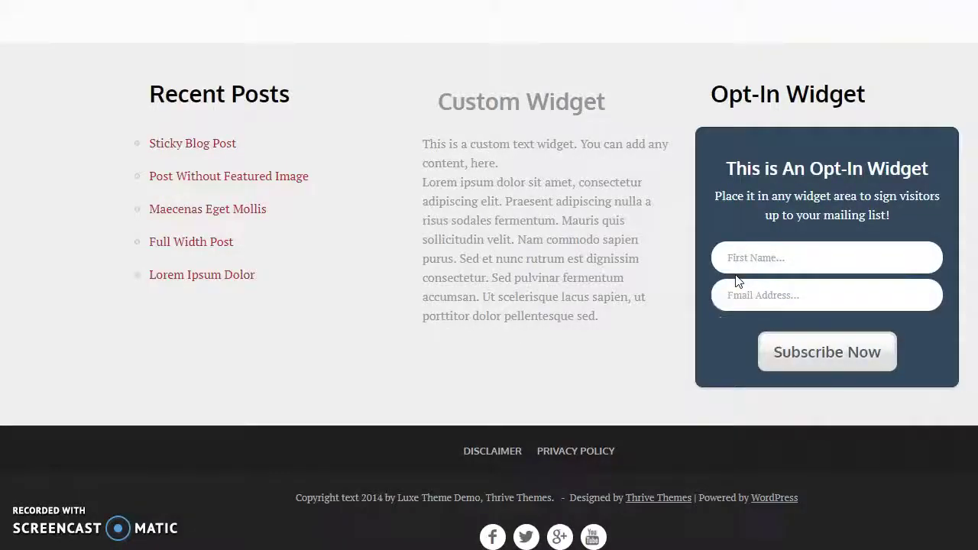
scroll(851, 323, up, 20)
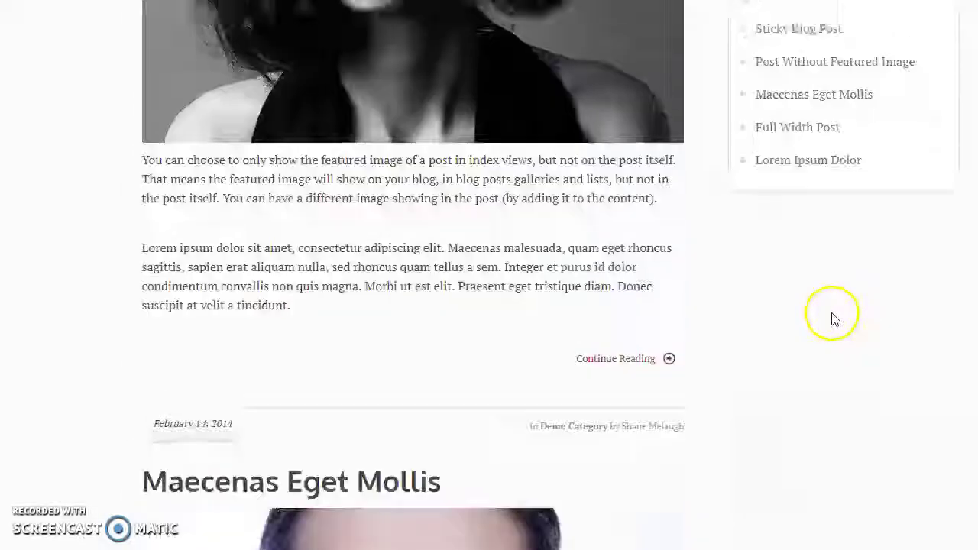
scroll(834, 318, up, 3)
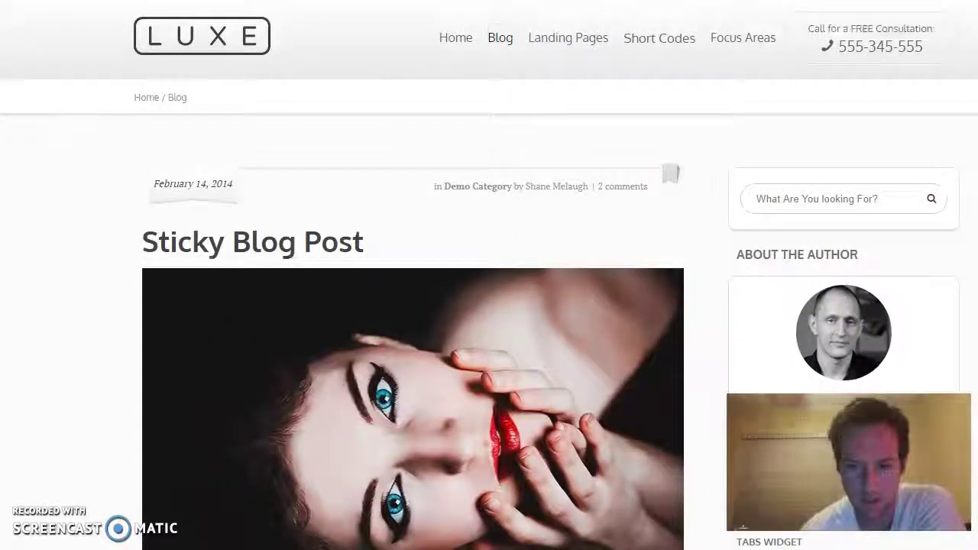